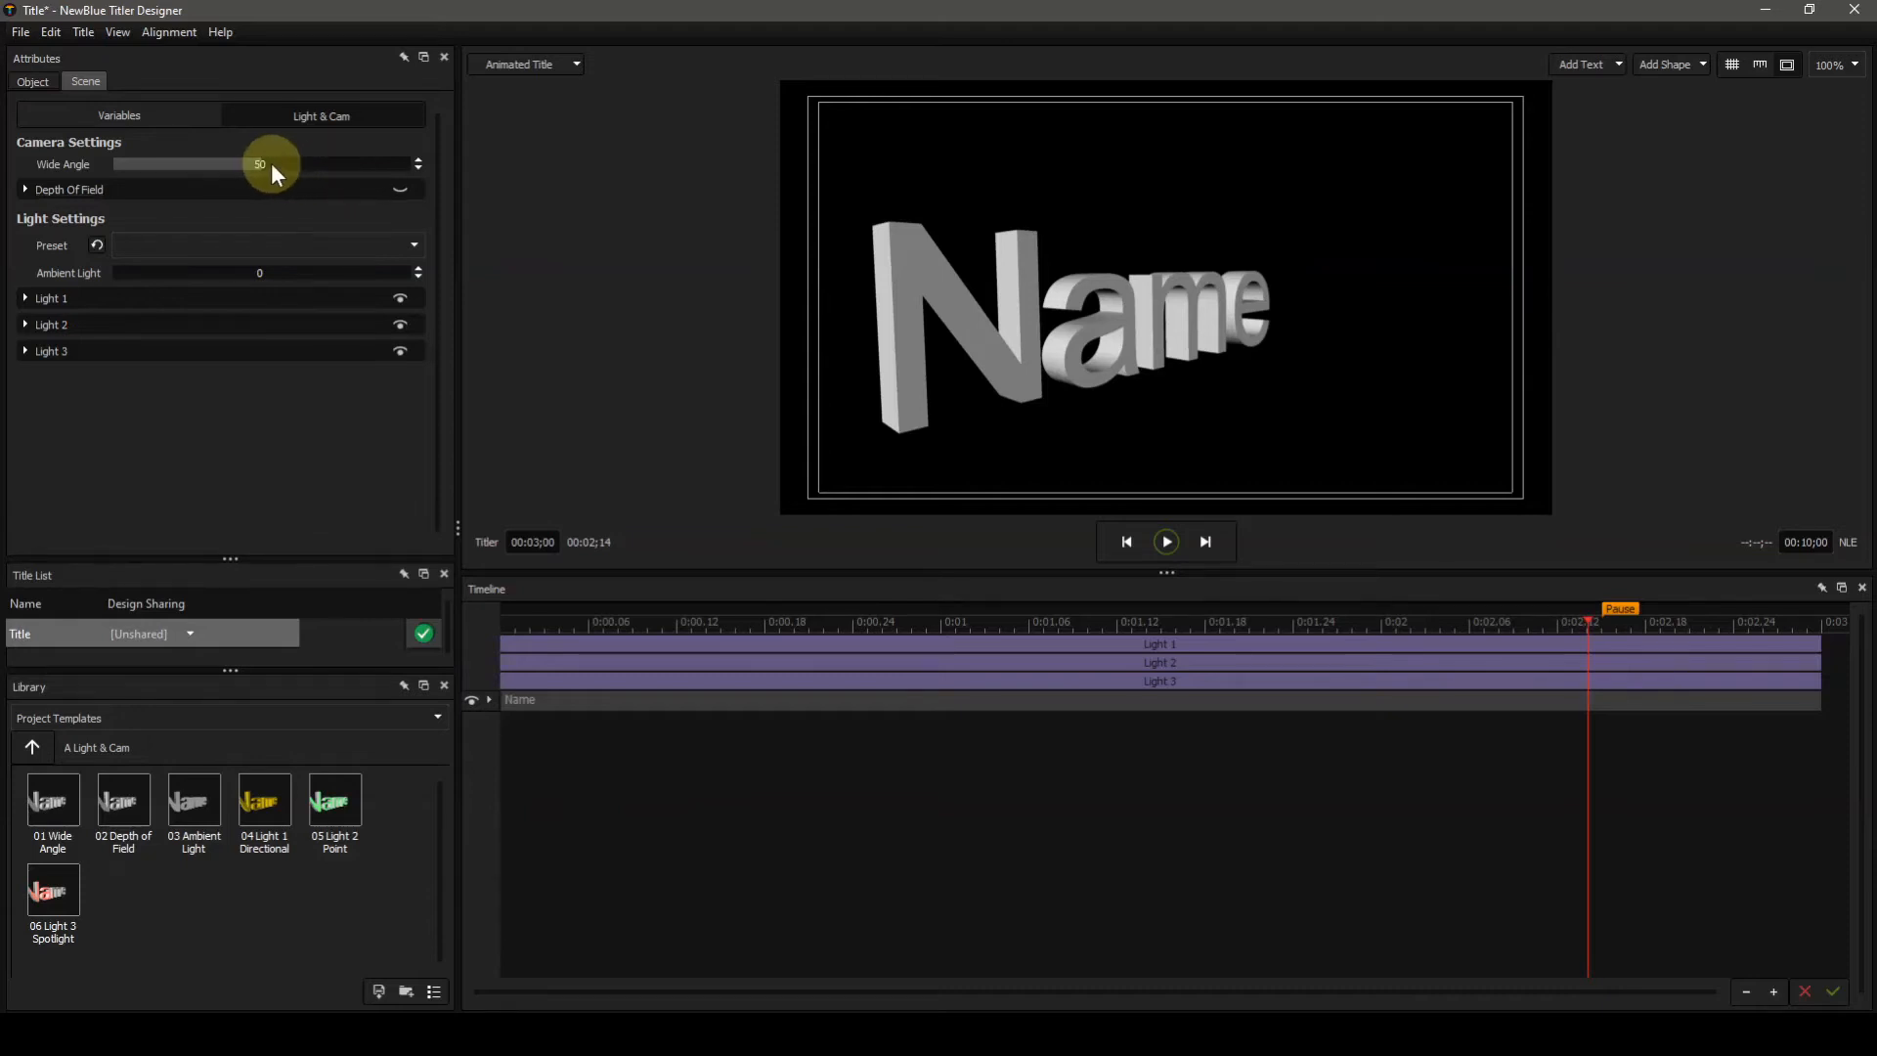
# - Set the camera's wide angle to 53 and expand the Depth Of Field settings
pyautogui.moveTo(254, 162)
pyautogui.mouseDown()
pyautogui.moveTo(338, 166)
pyautogui.moveTo(213, 166)
pyautogui.moveTo(415, 176)
pyautogui.moveTo(190, 164)
pyautogui.moveTo(346, 168)
pyautogui.moveTo(274, 166)
pyautogui.mouseUp()
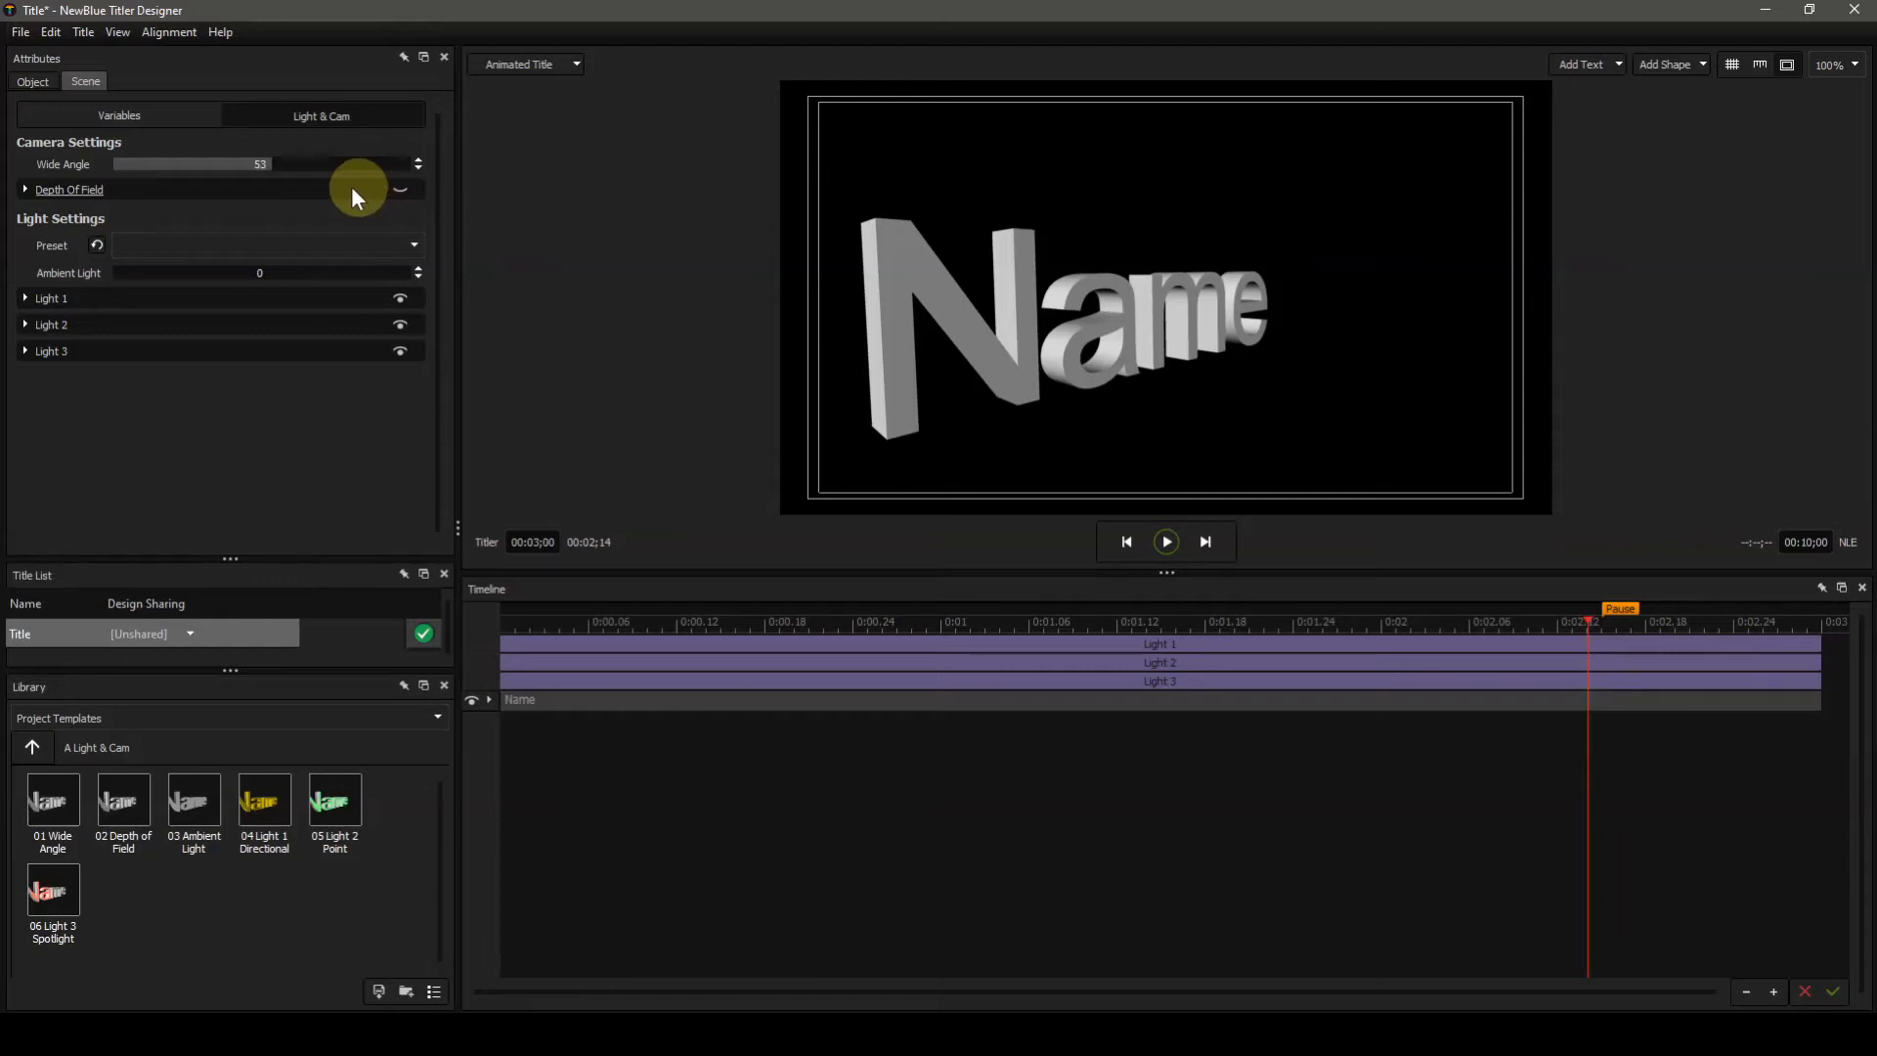
pyautogui.click(25, 189)
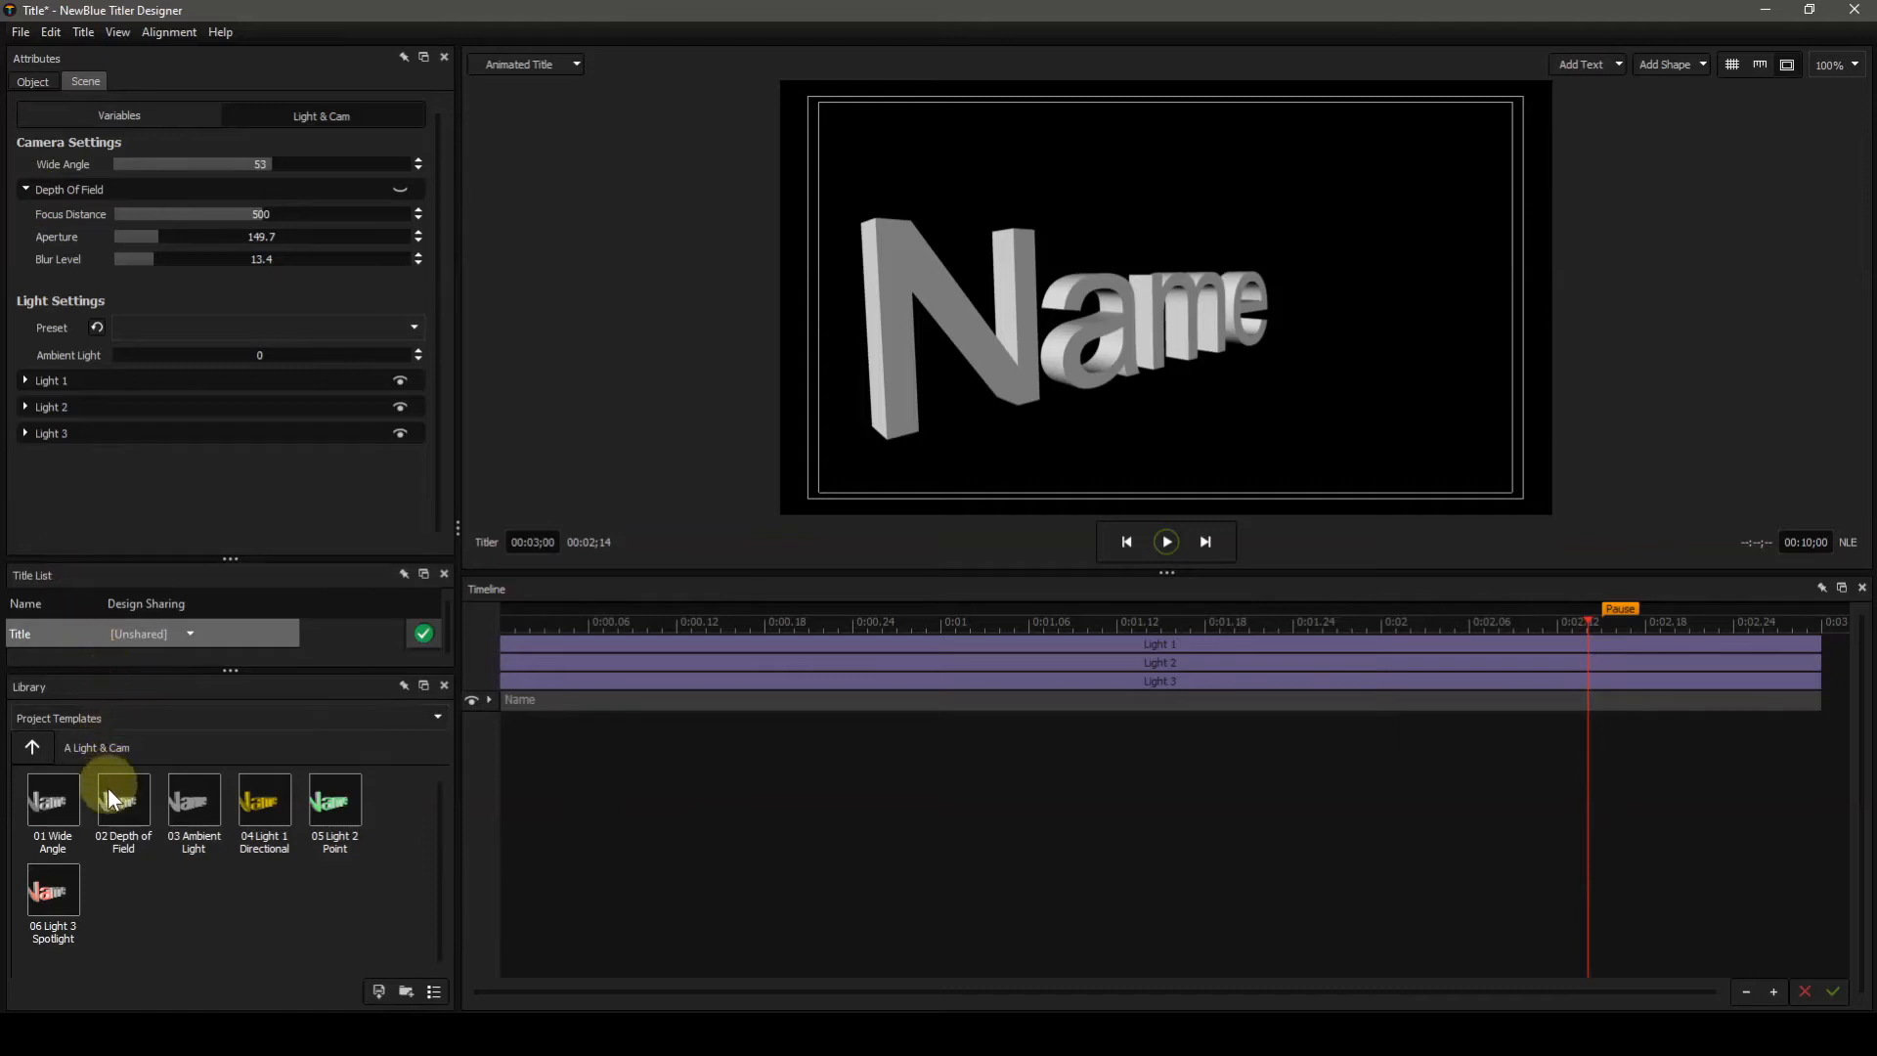
# - Load the 02 Depth of Field template, switch its depth of field off and collapse those settings
pyautogui.moveTo(116, 802)
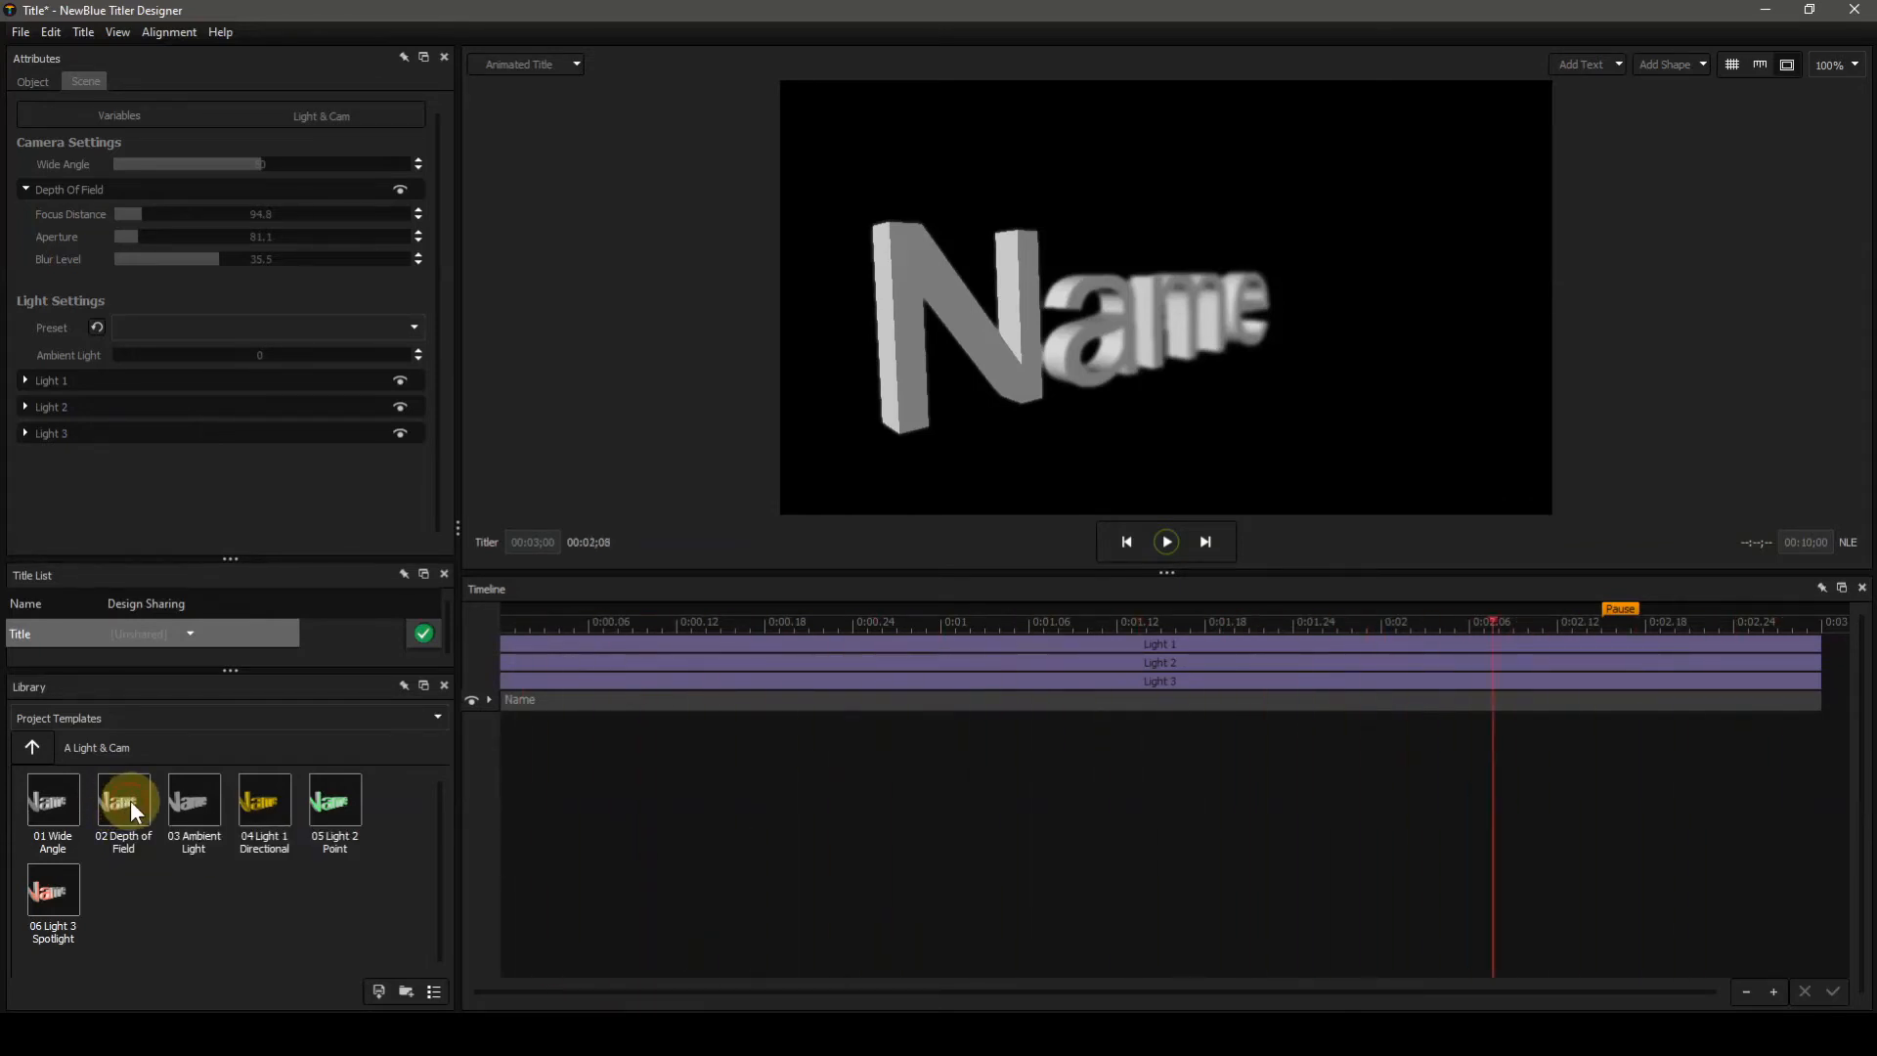
pyautogui.click(131, 799)
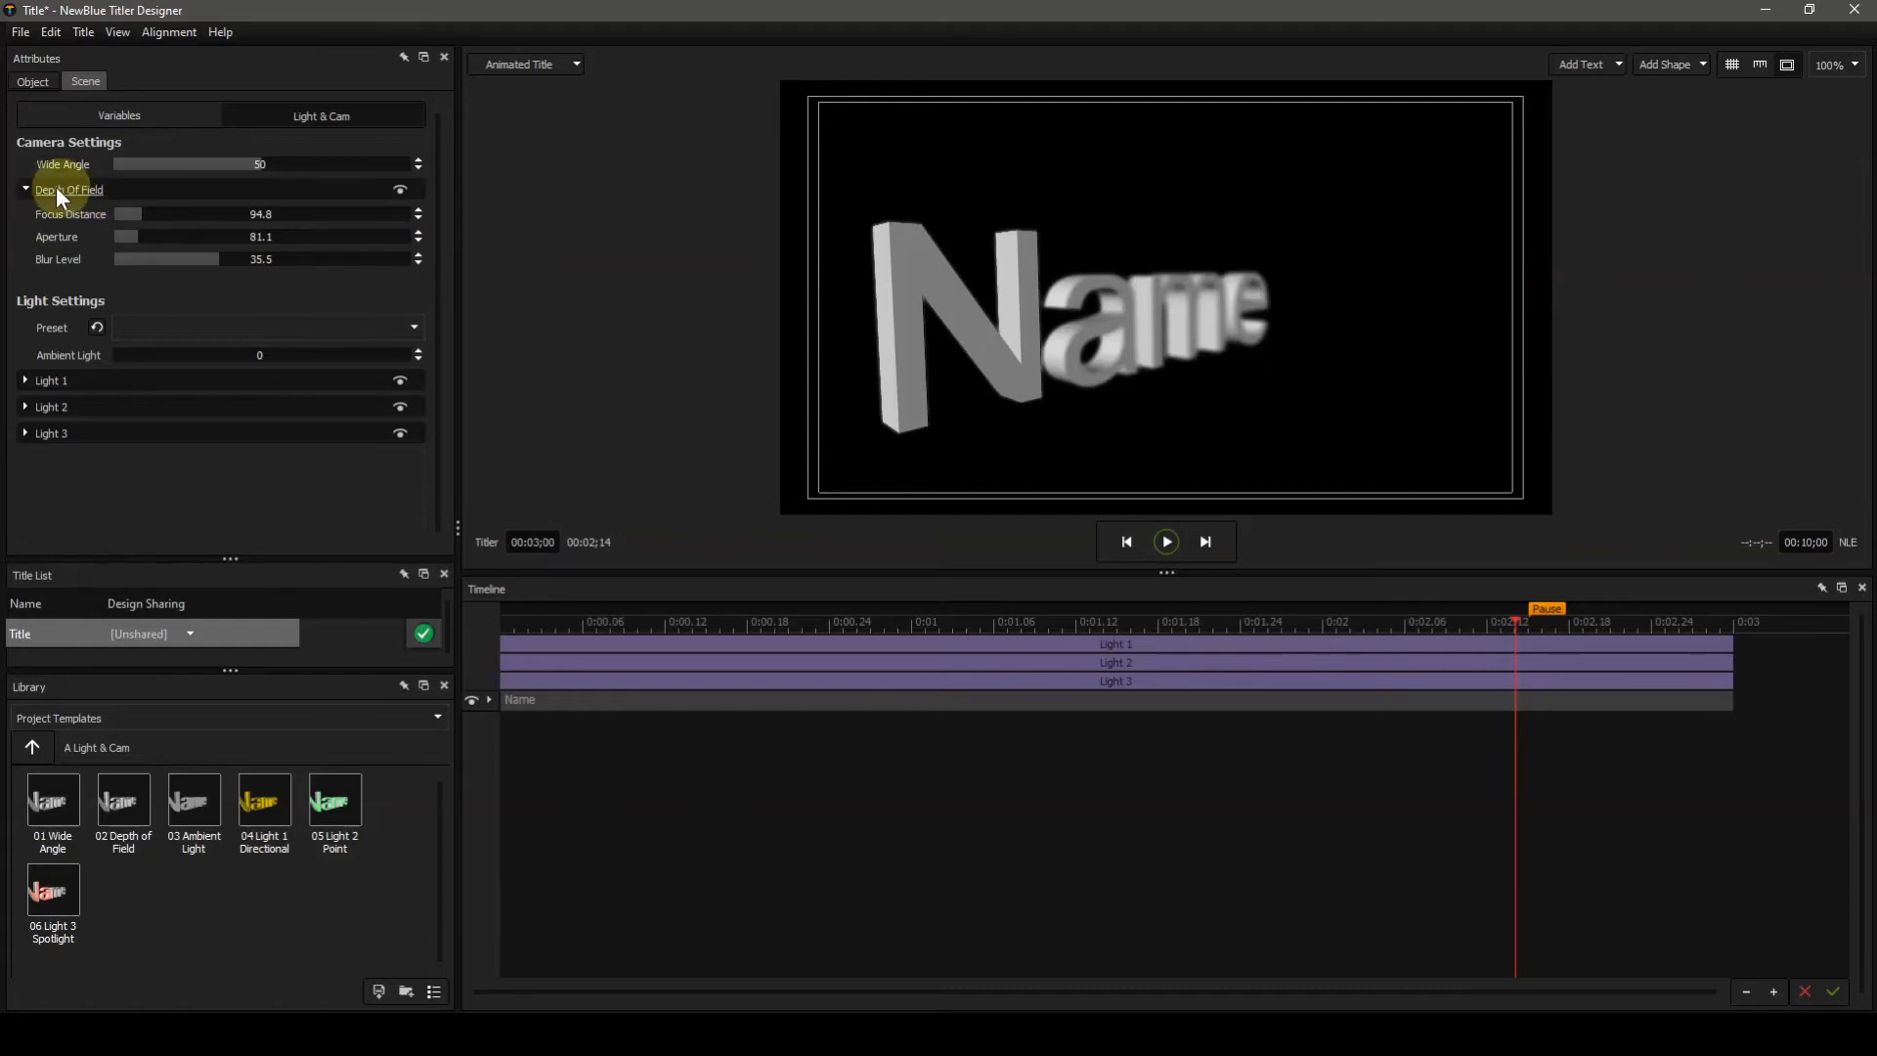
pyautogui.click(401, 189)
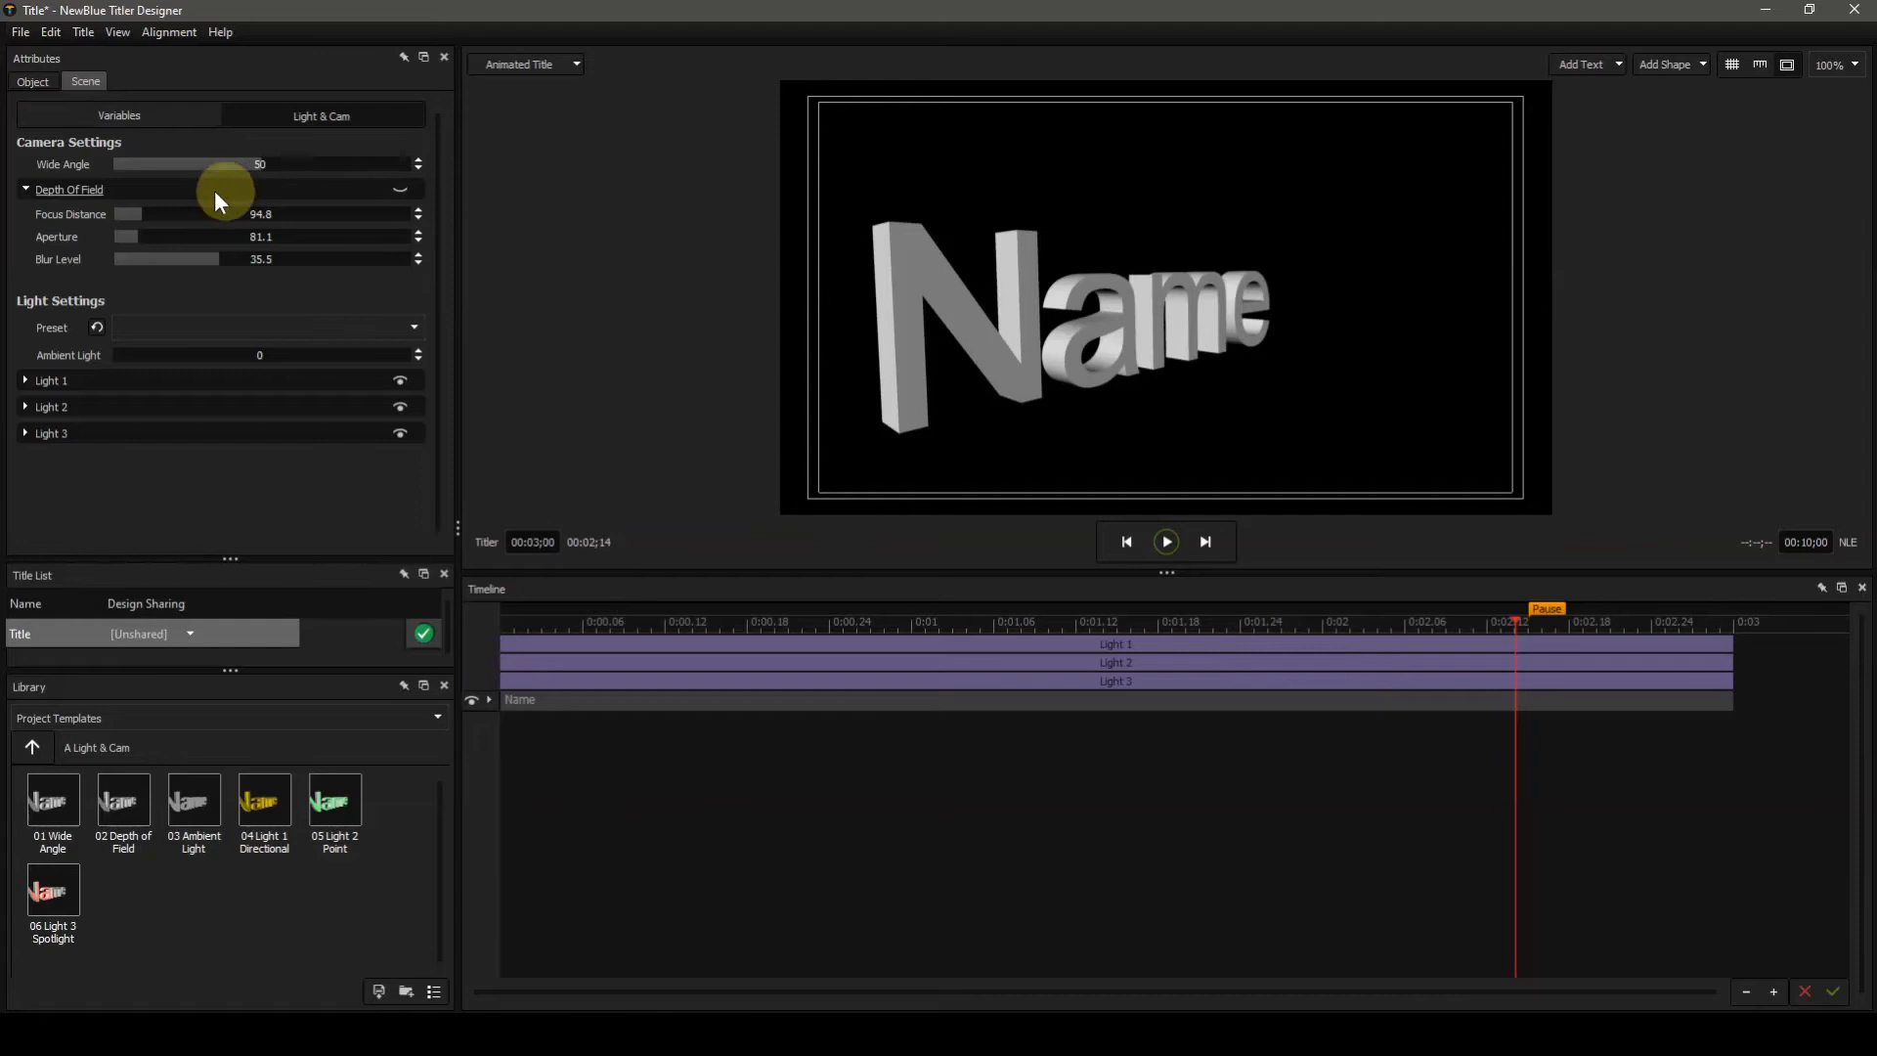
pyautogui.click(23, 186)
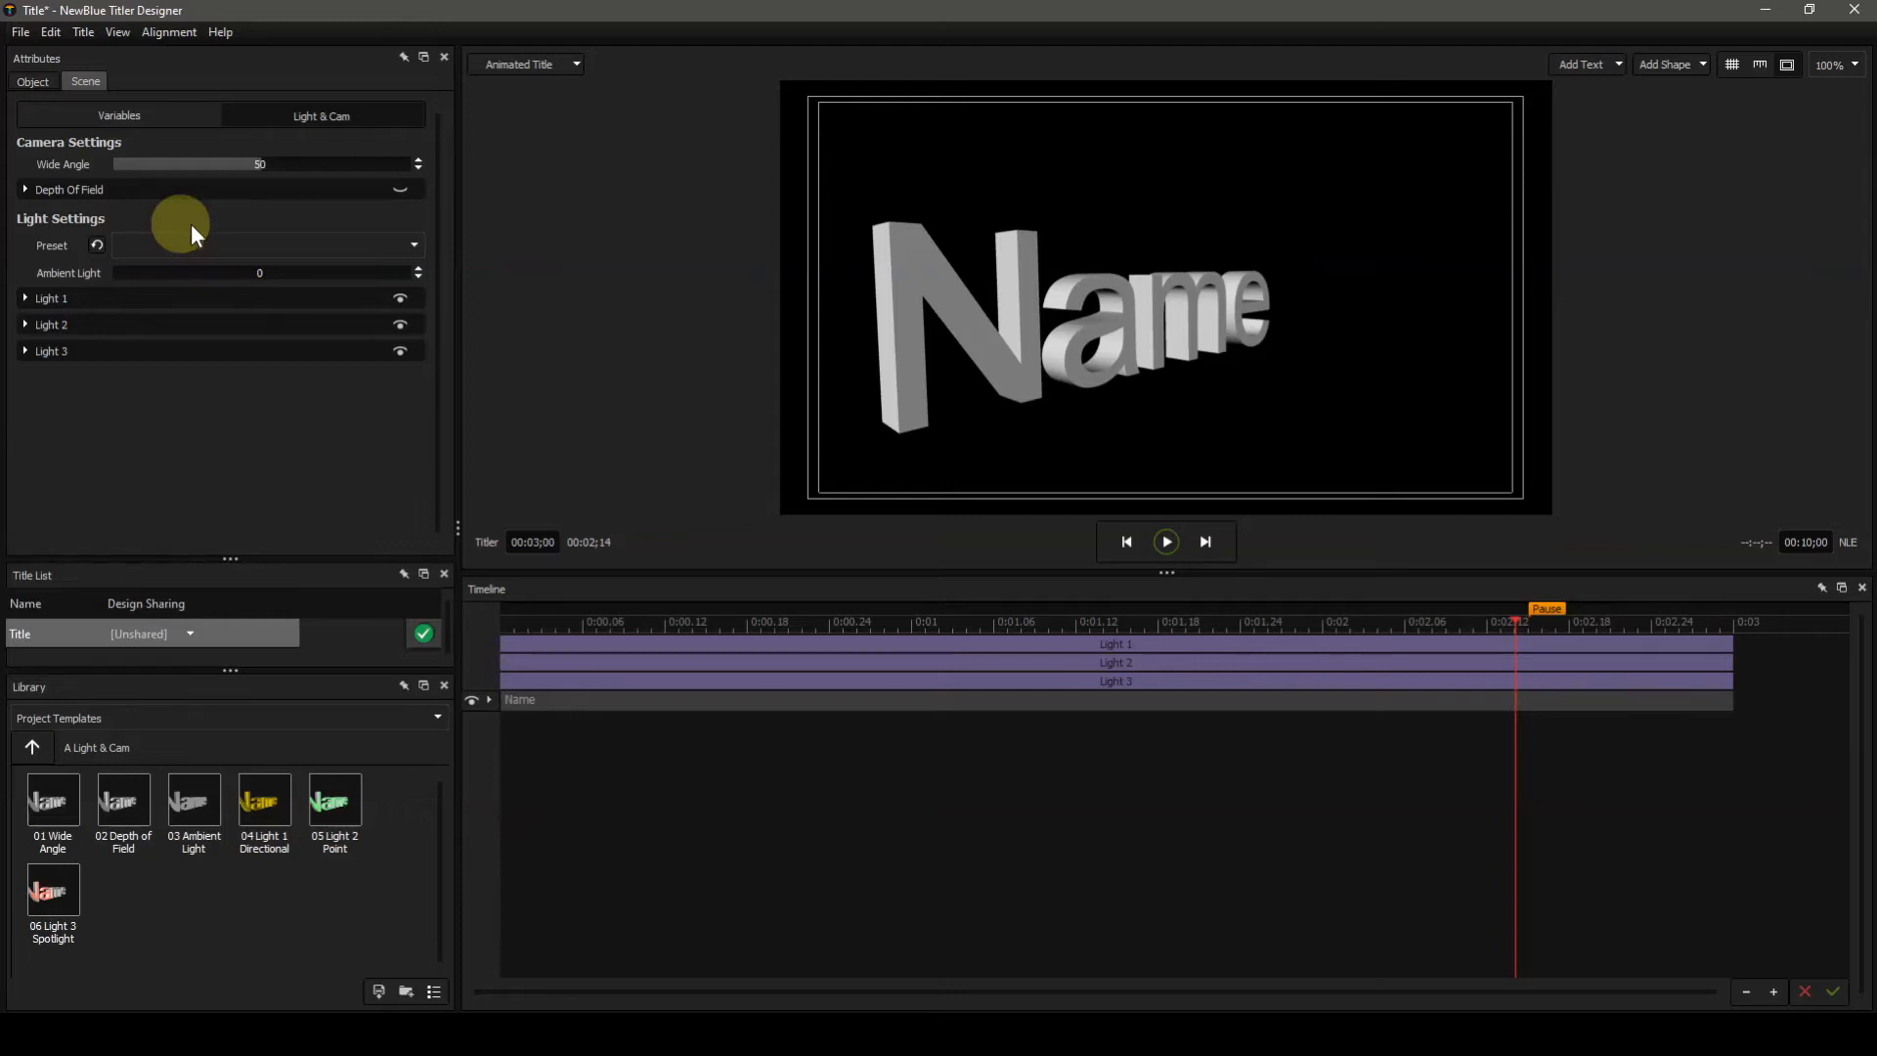
# - Look through the available light presets without applying one
pyautogui.click(413, 246)
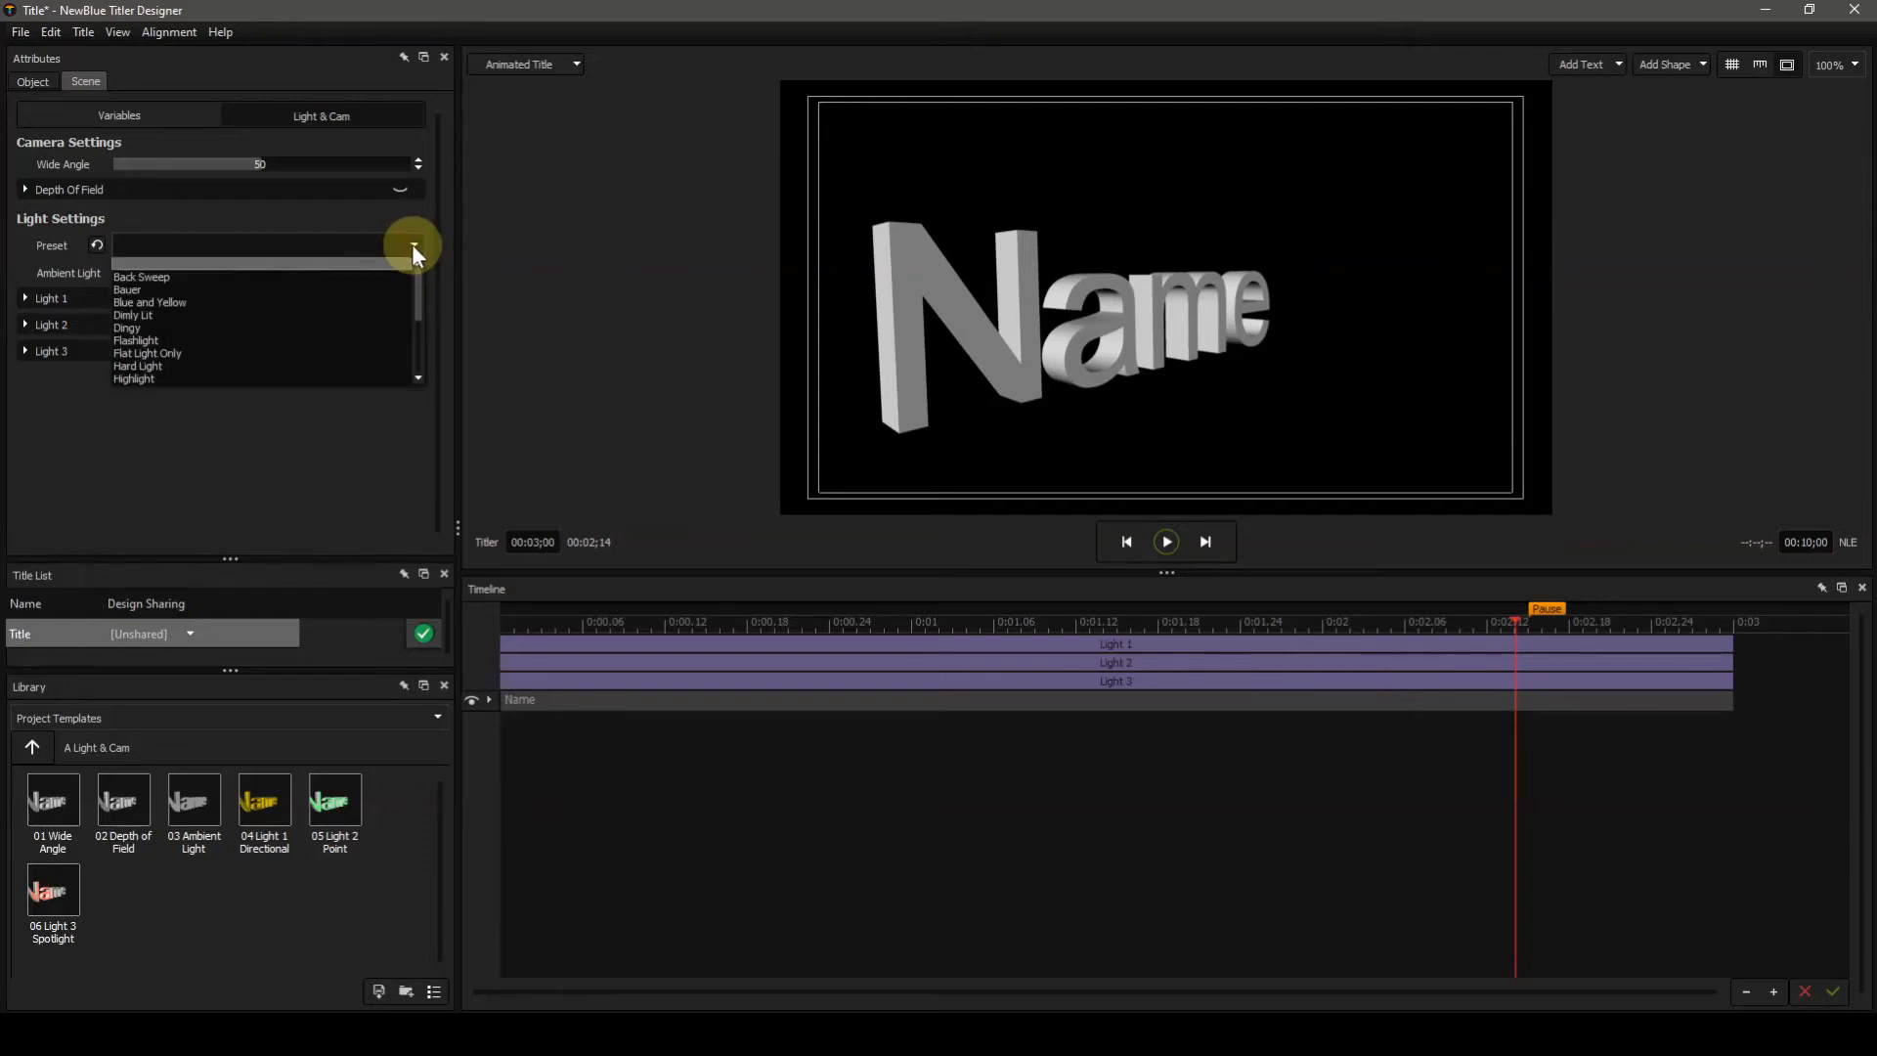
pyautogui.scroll(-3, 387, 302)
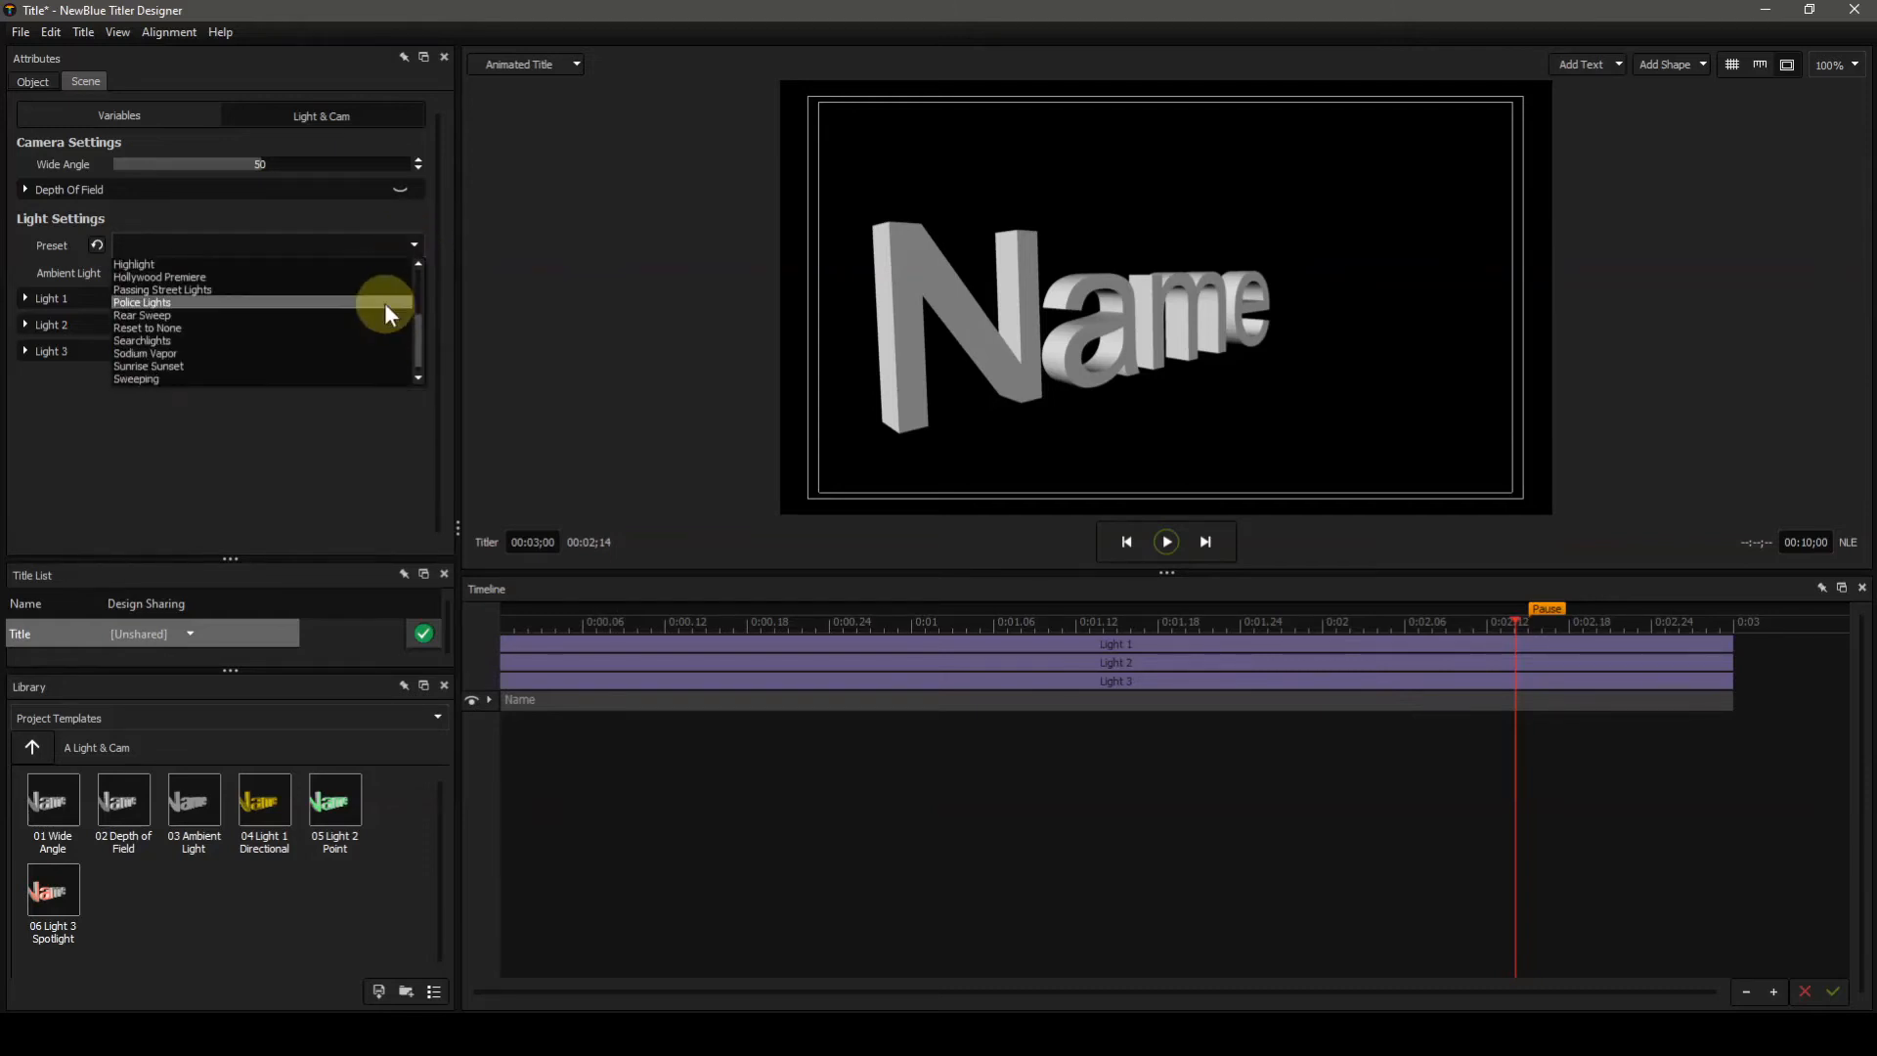
pyautogui.scroll(3, 384, 305)
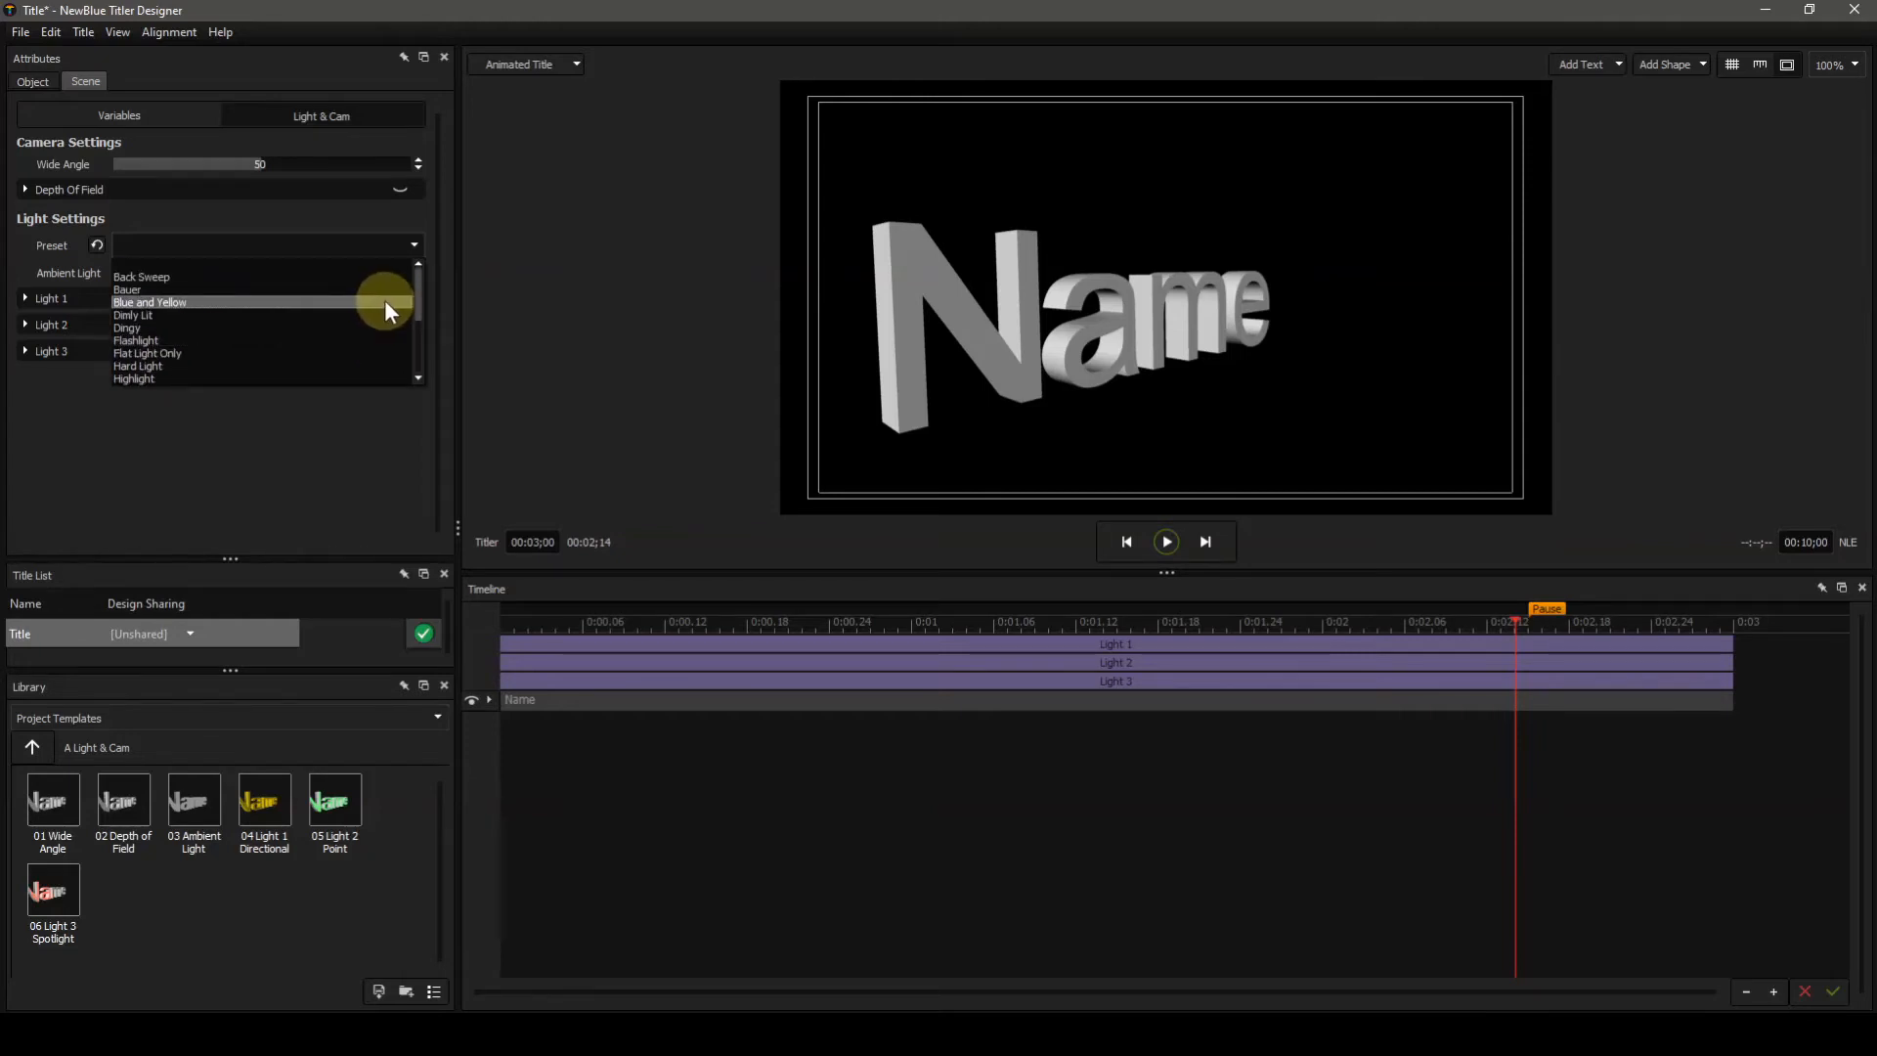
pyautogui.scroll(-3, 385, 299)
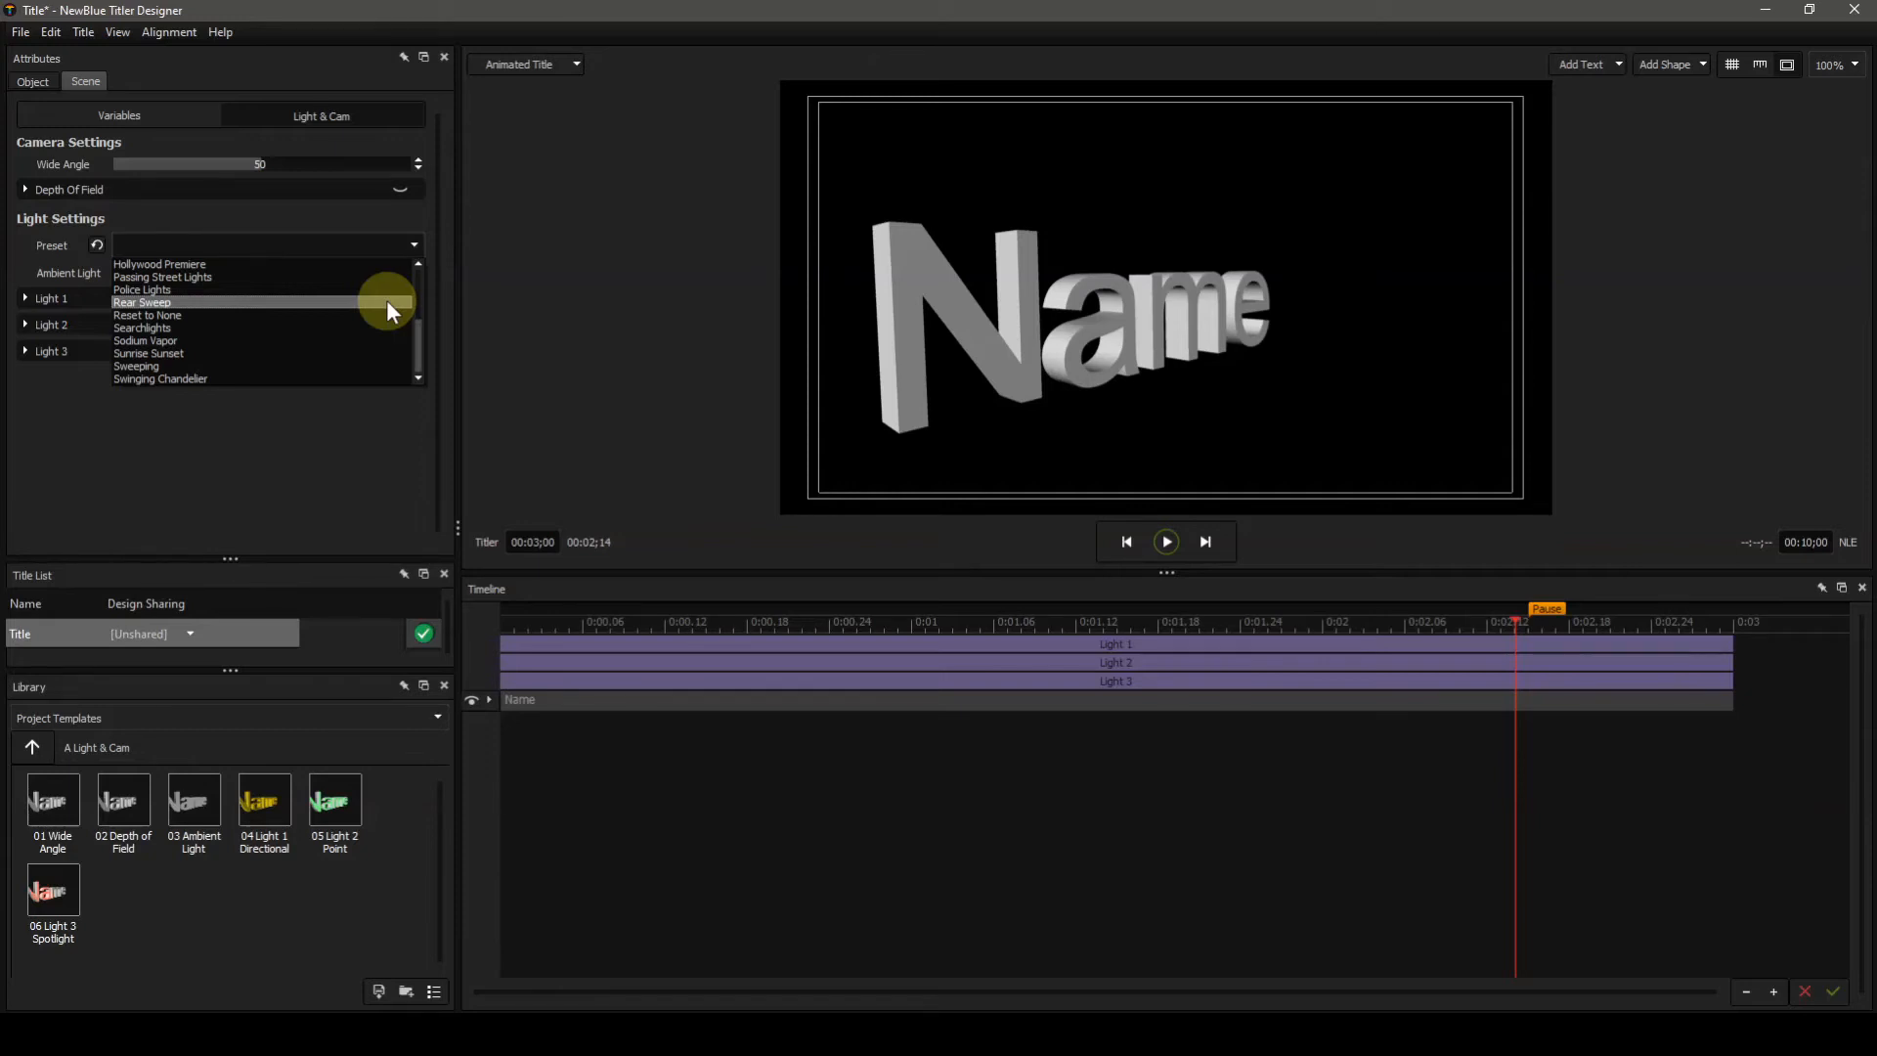
pyautogui.click(336, 443)
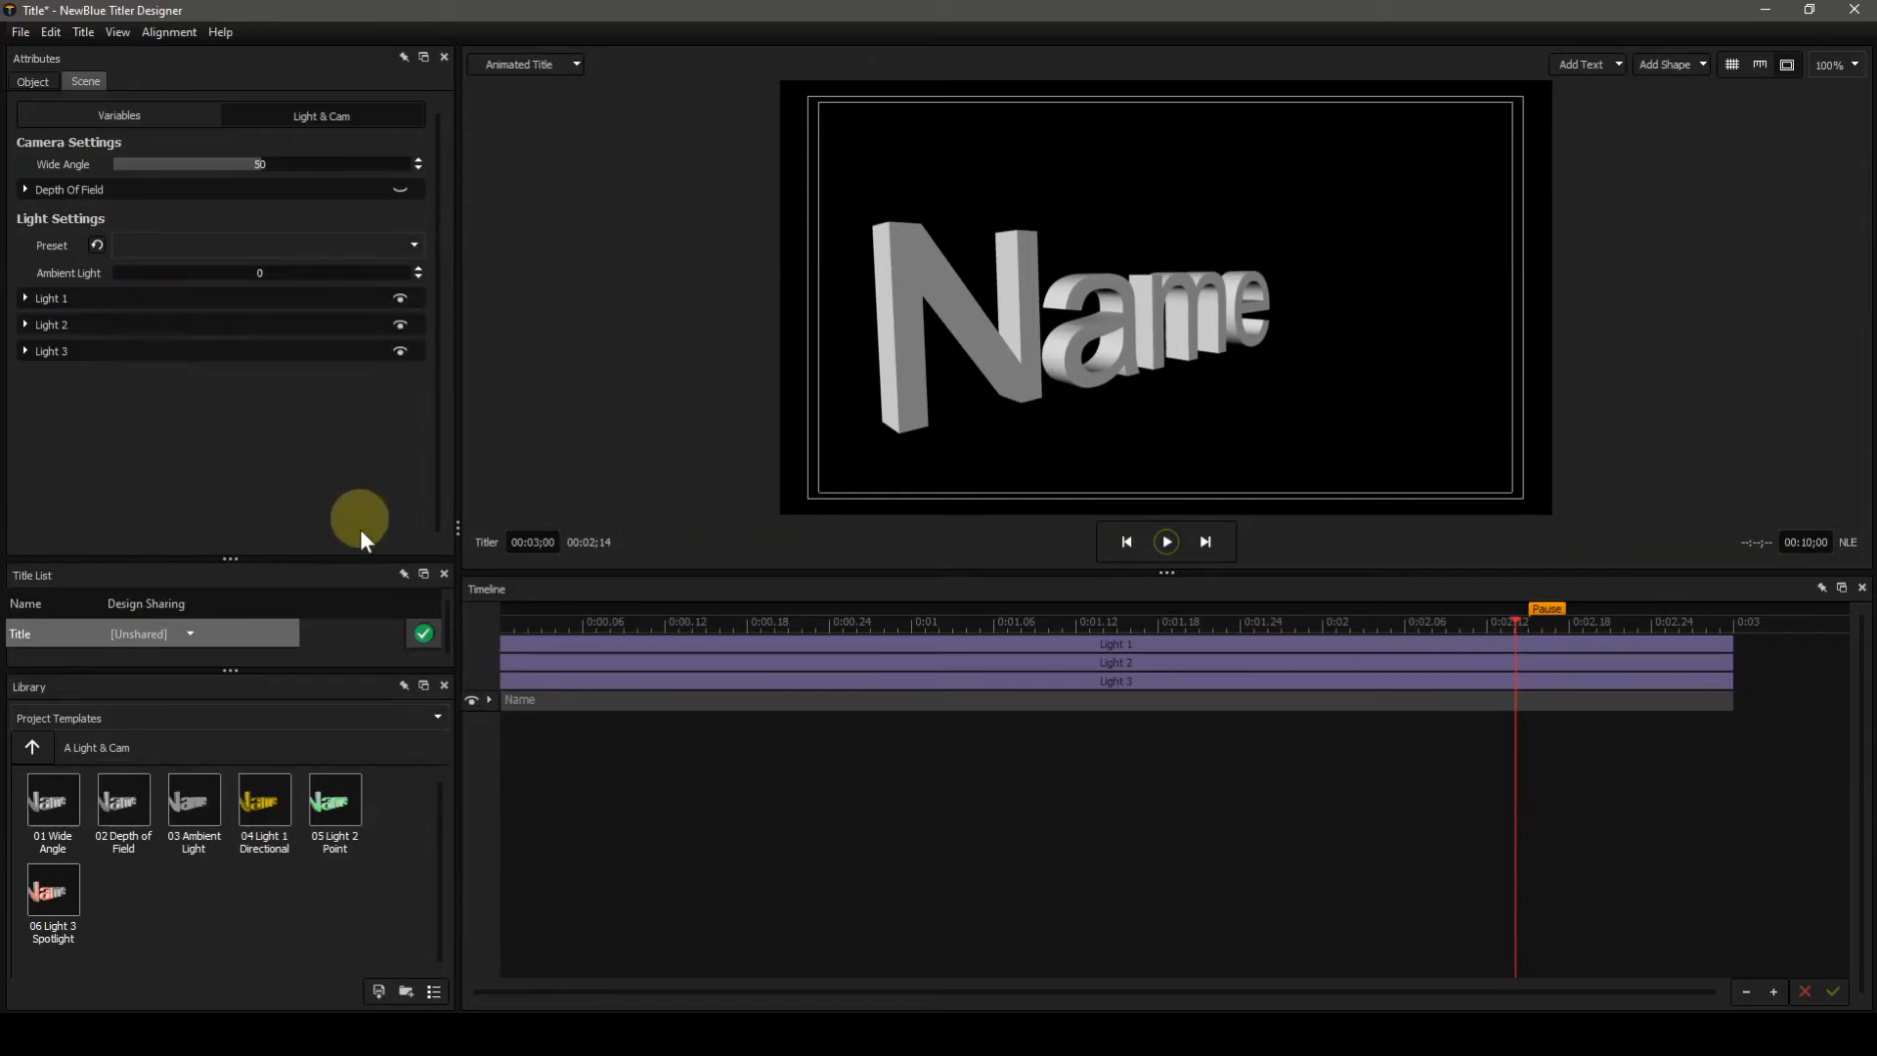
# - Show the Lighting collection in the library, enlarging the library area to view all presets and reducing it again
pyautogui.click(422, 714)
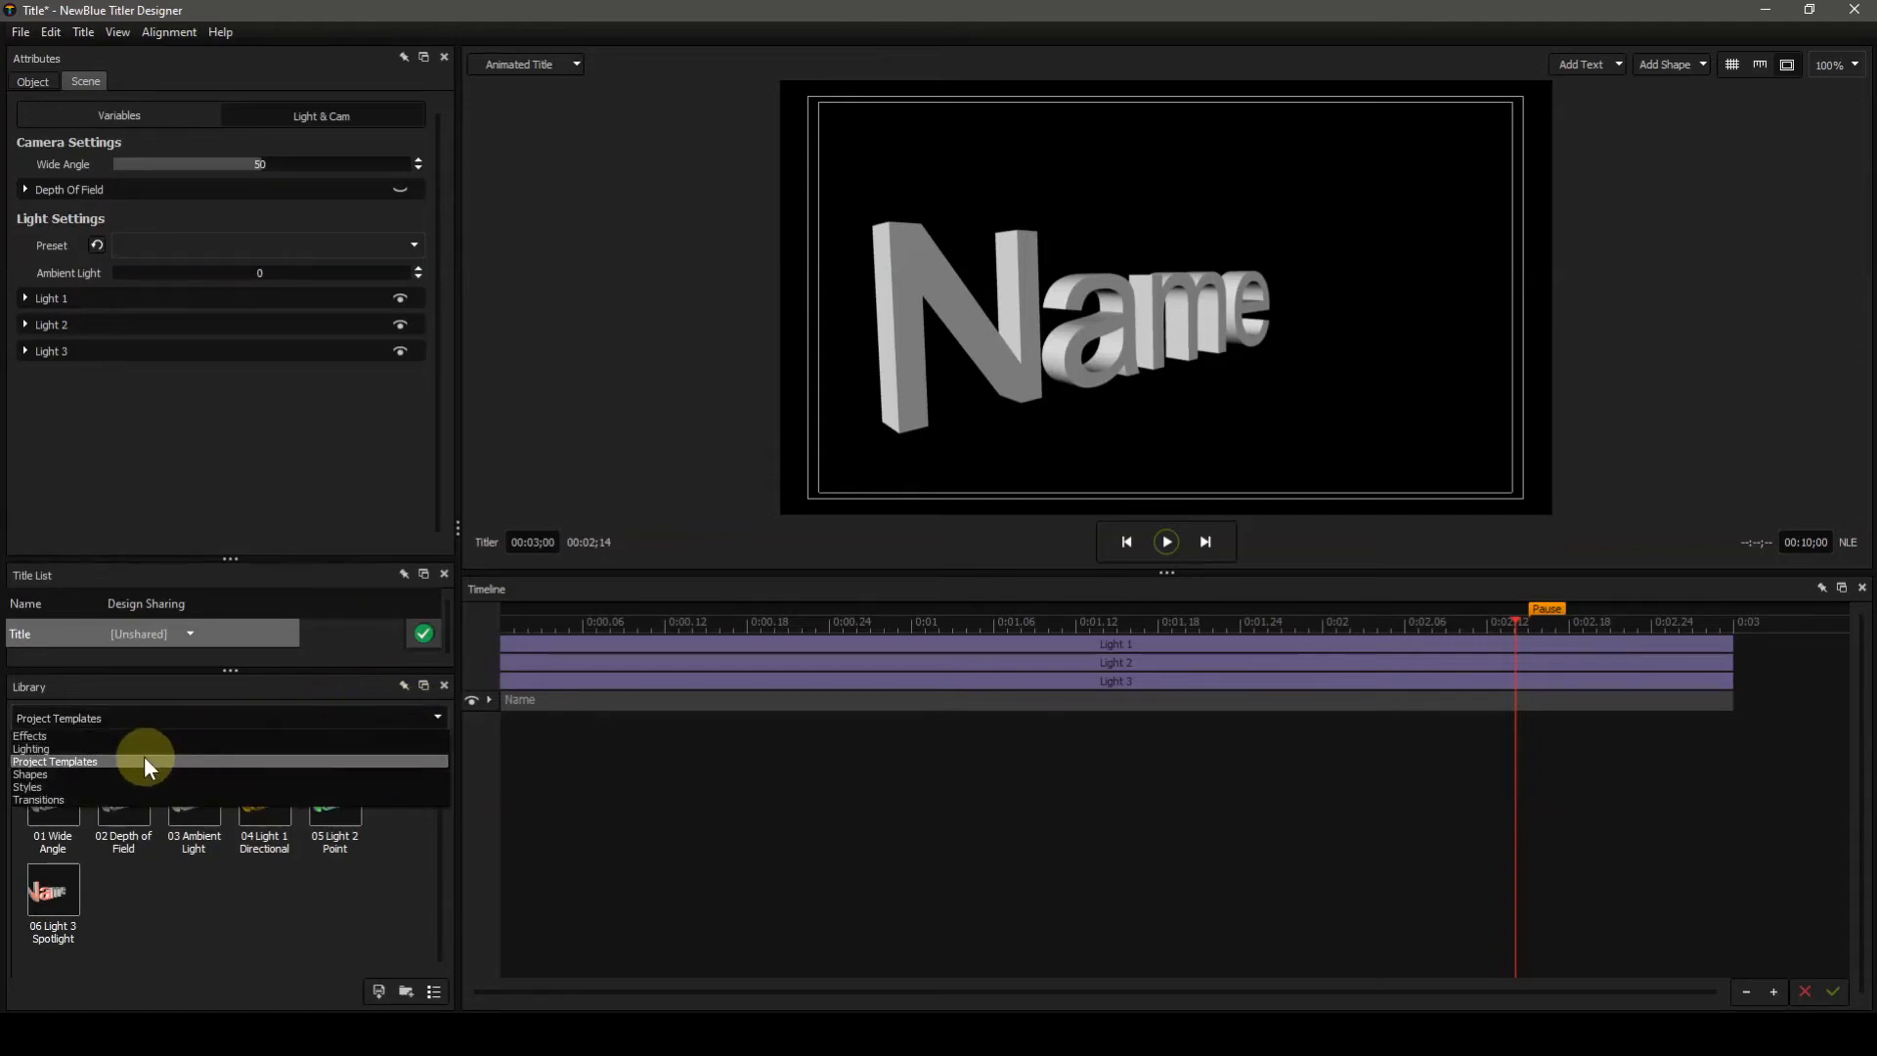
pyautogui.click(106, 749)
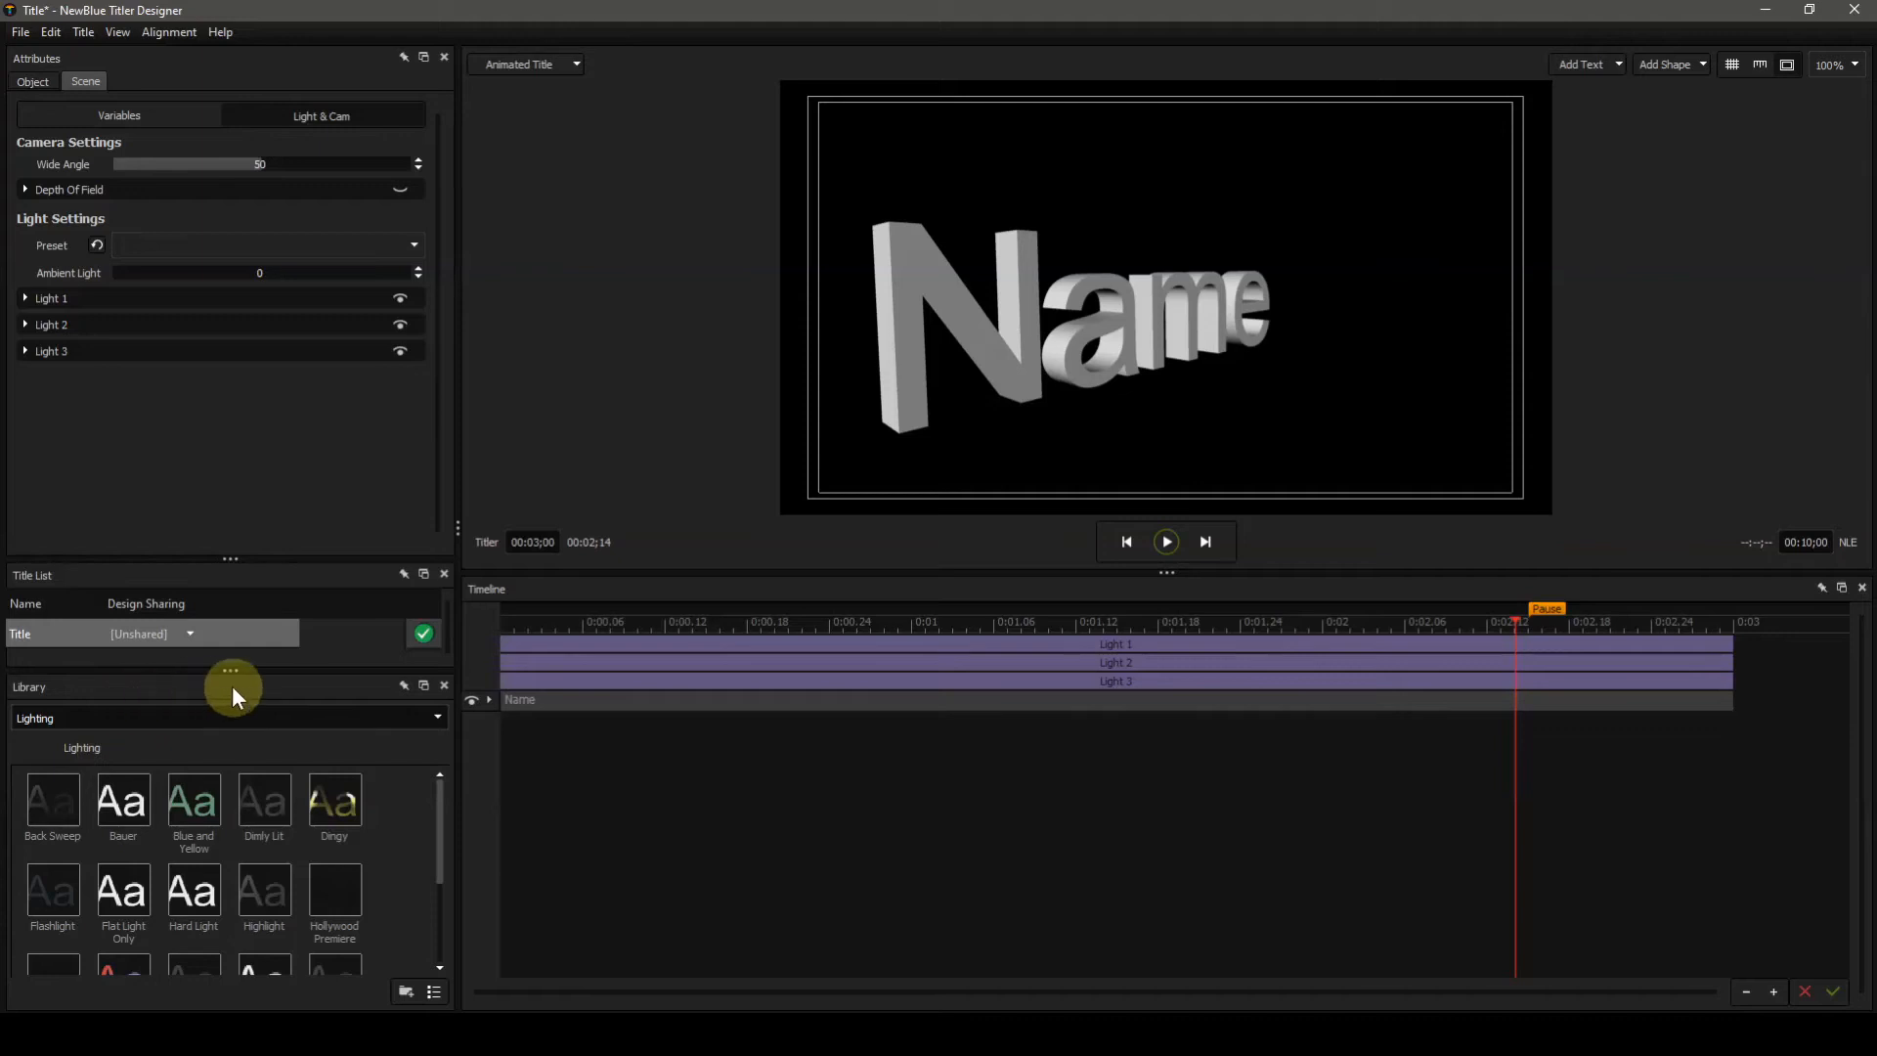
pyautogui.moveTo(233, 674); pyautogui.dragTo(237, 421)
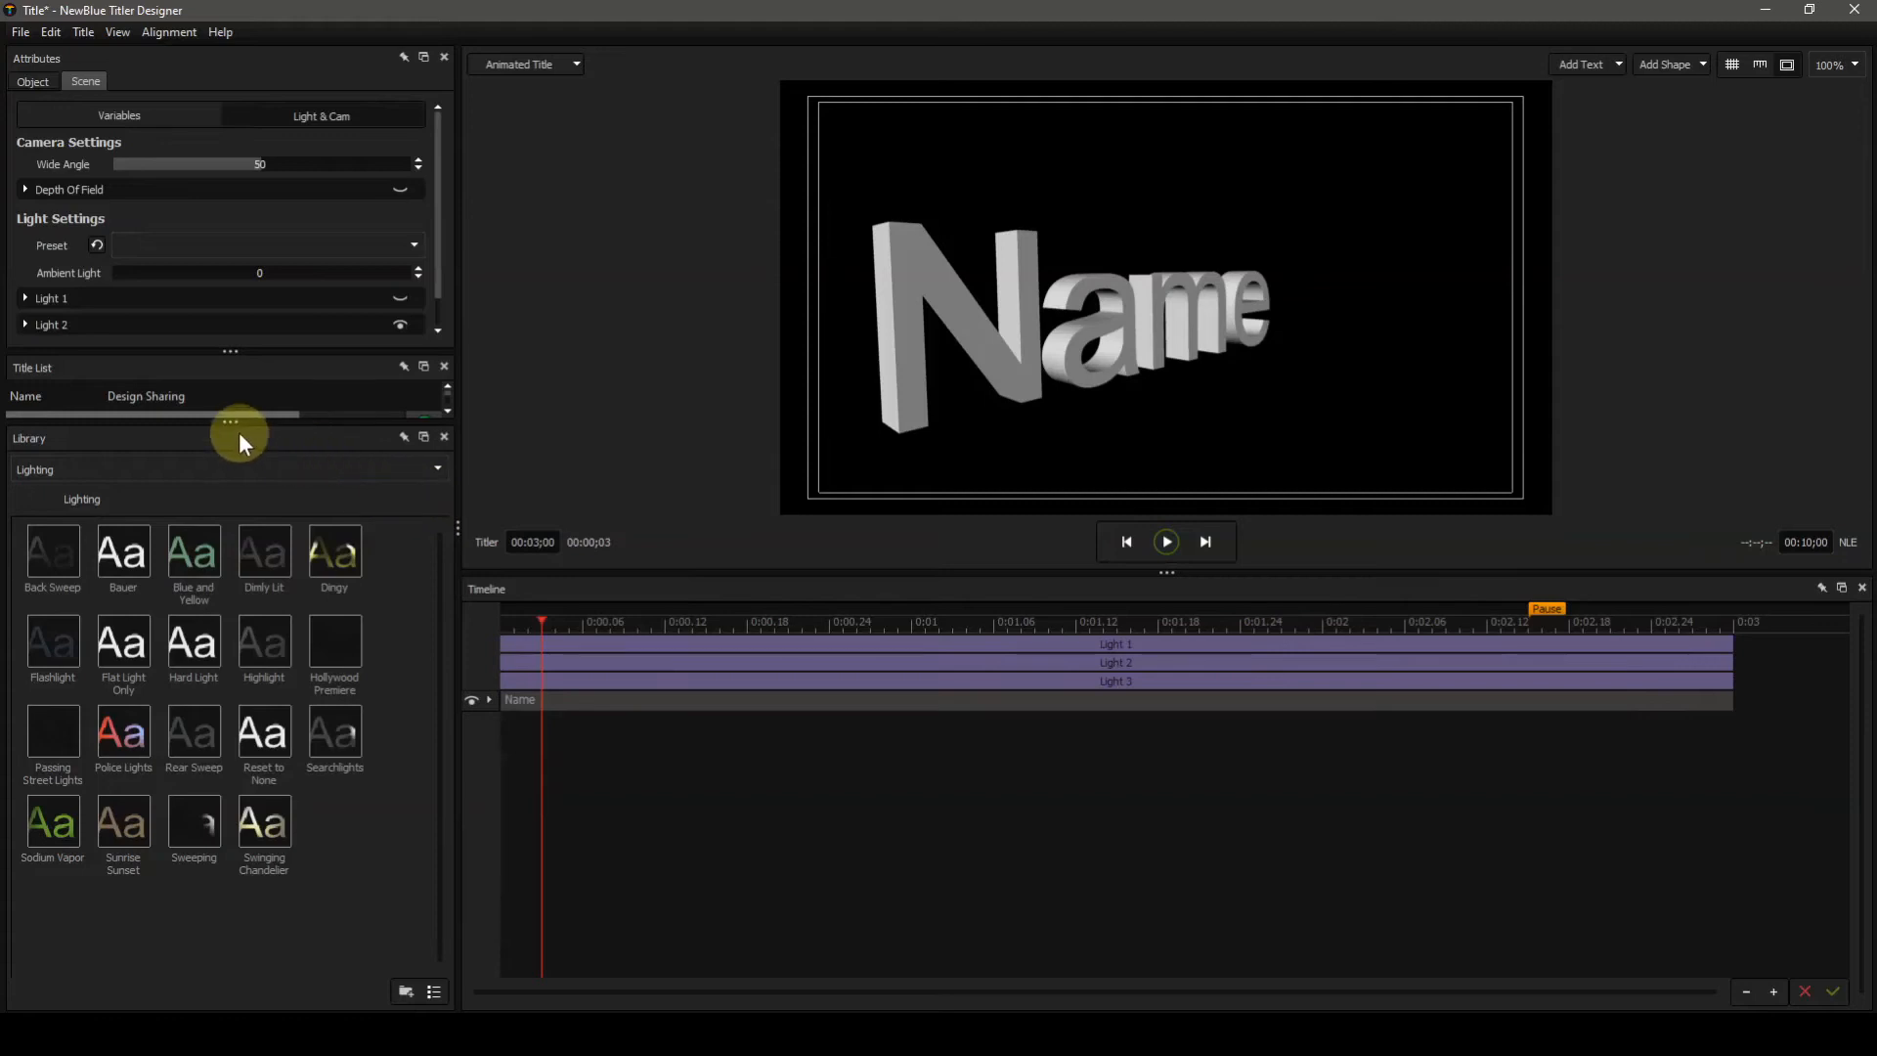
pyautogui.moveTo(230, 422); pyautogui.dragTo(234, 619)
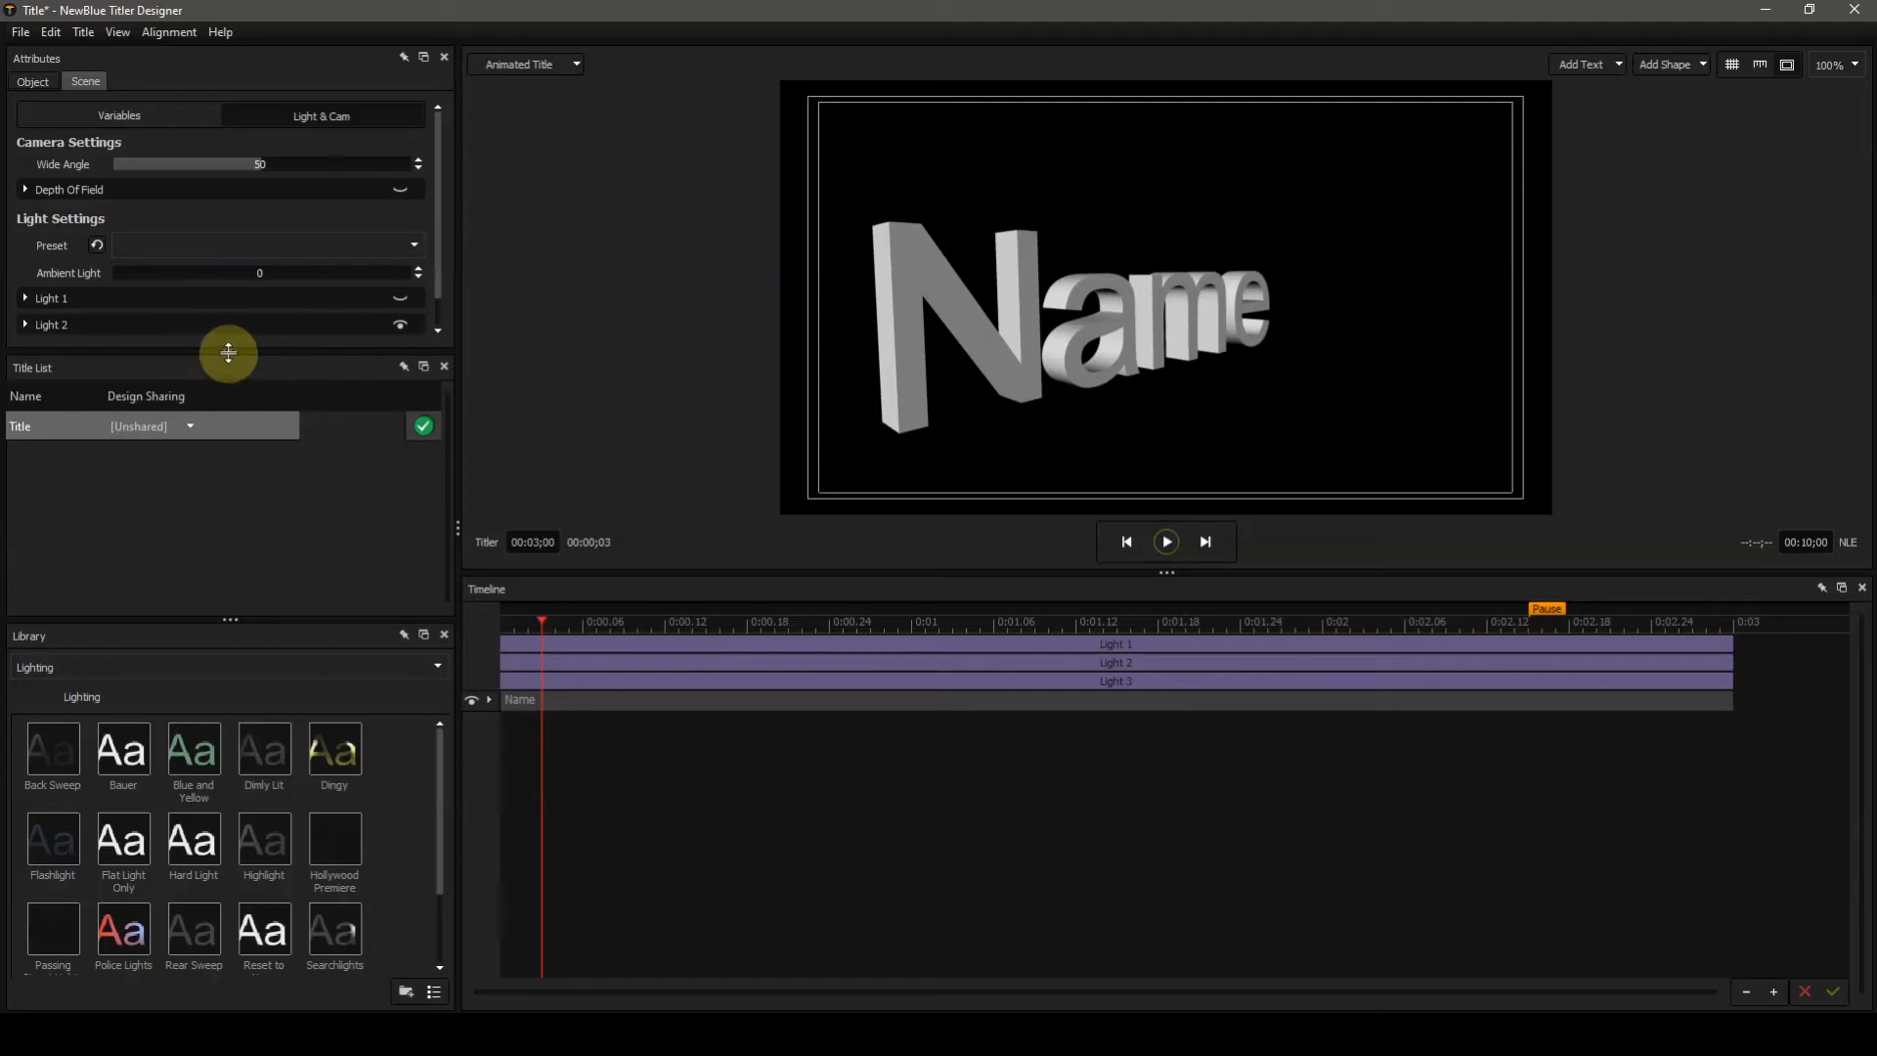
pyautogui.moveTo(228, 352); pyautogui.dragTo(226, 473)
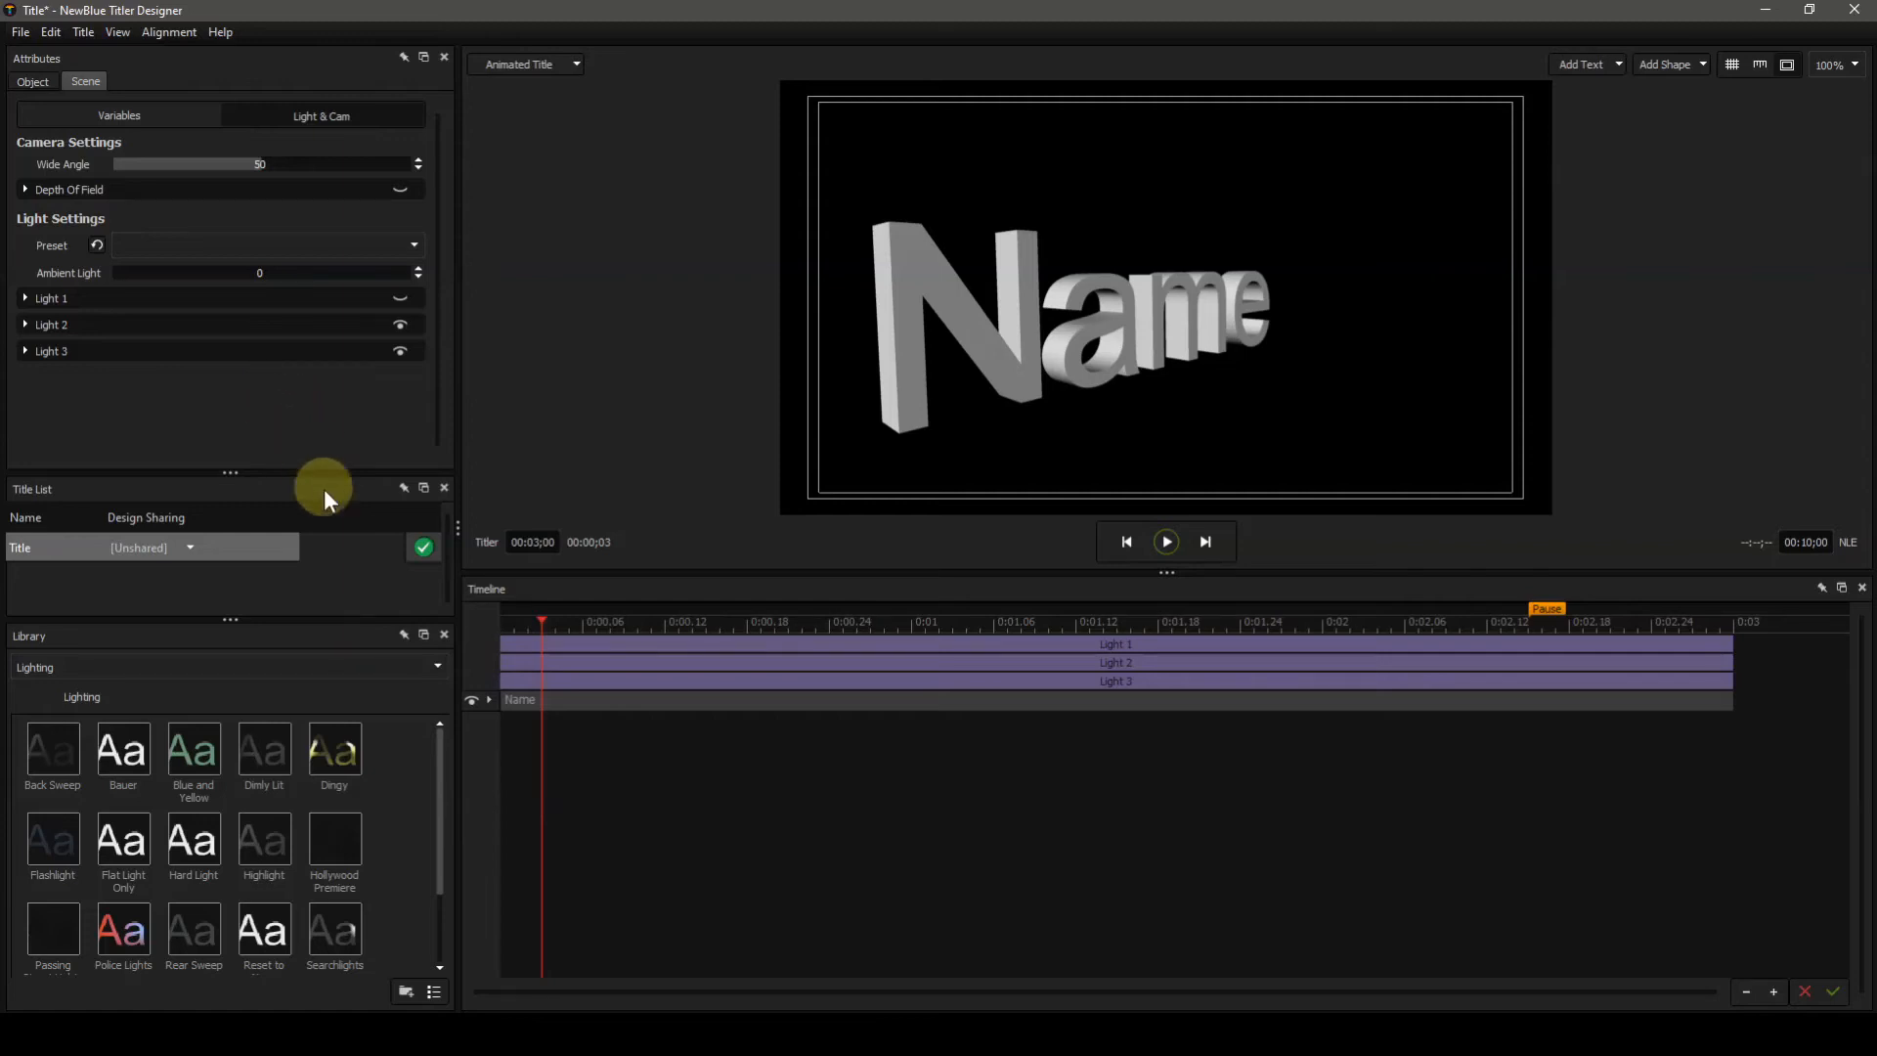
# - Load the 03 Ambient Light project template from the A Light & Cam folder and set its ambient light to 100
pyautogui.click(440, 666)
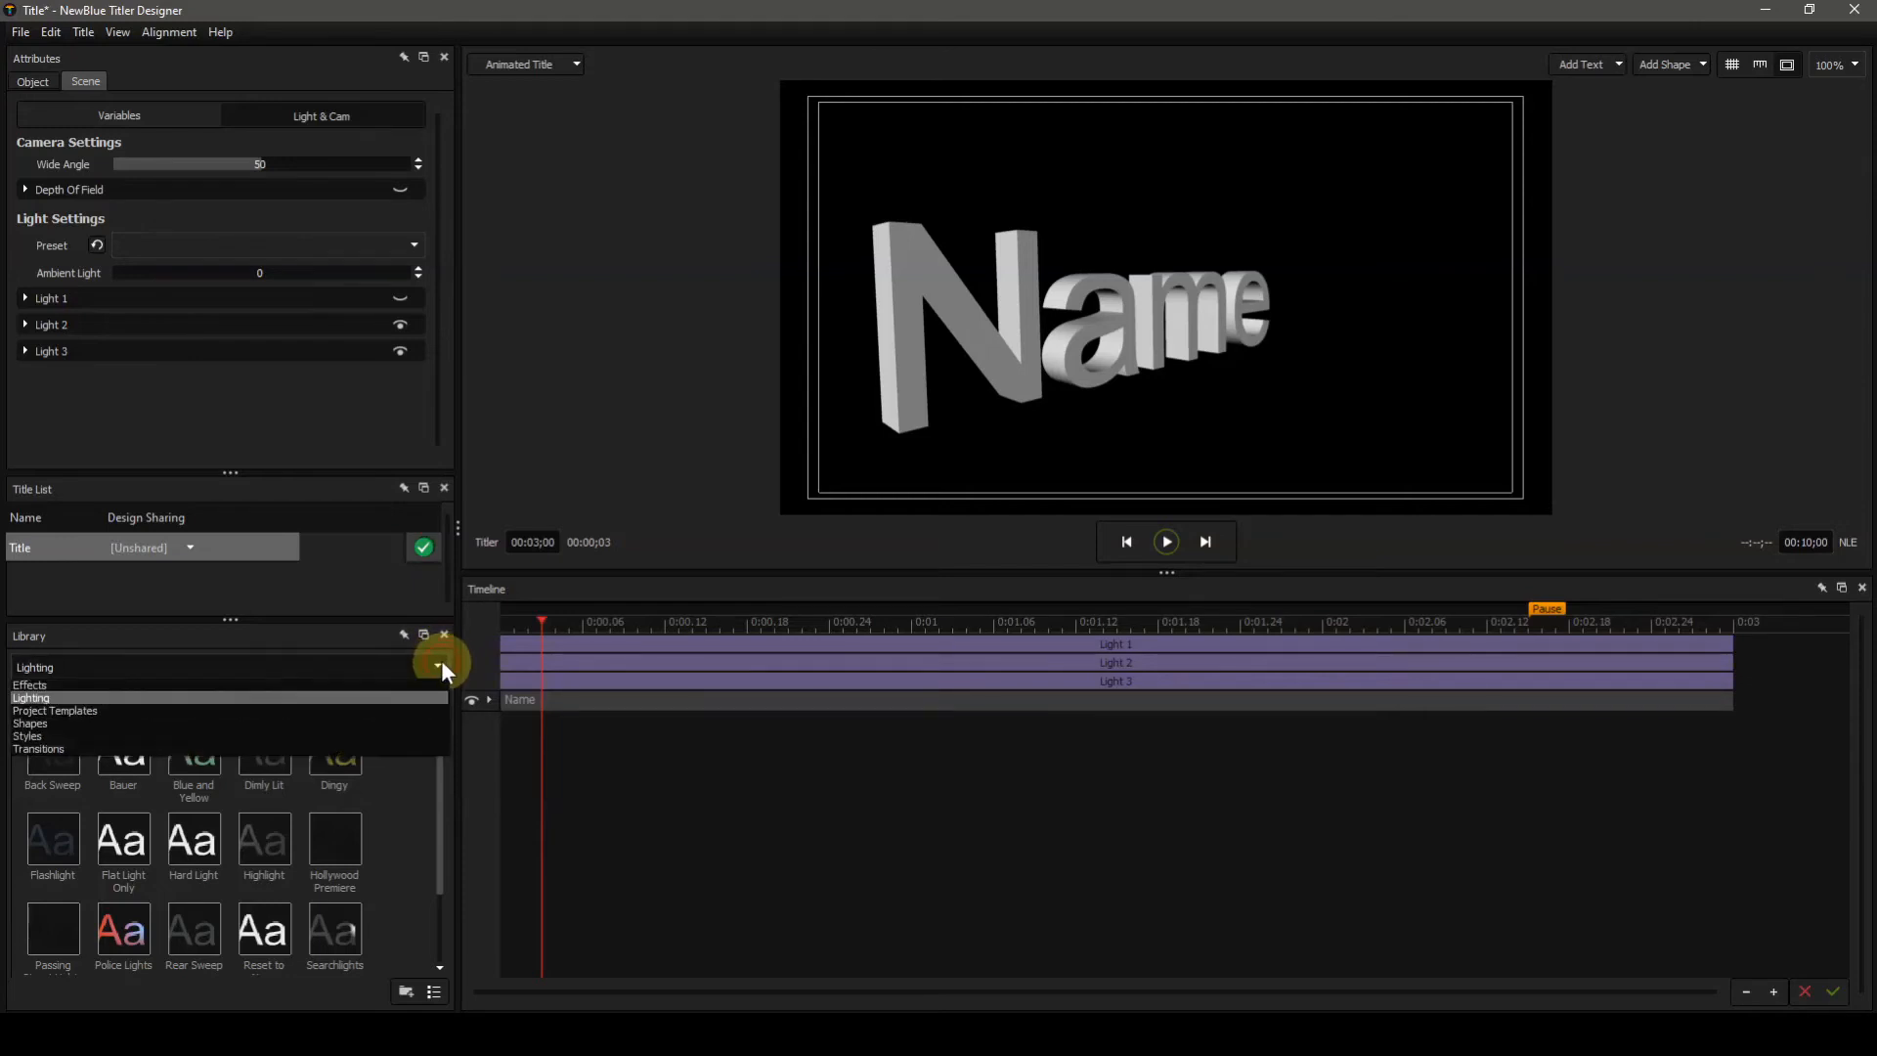
pyautogui.click(130, 707)
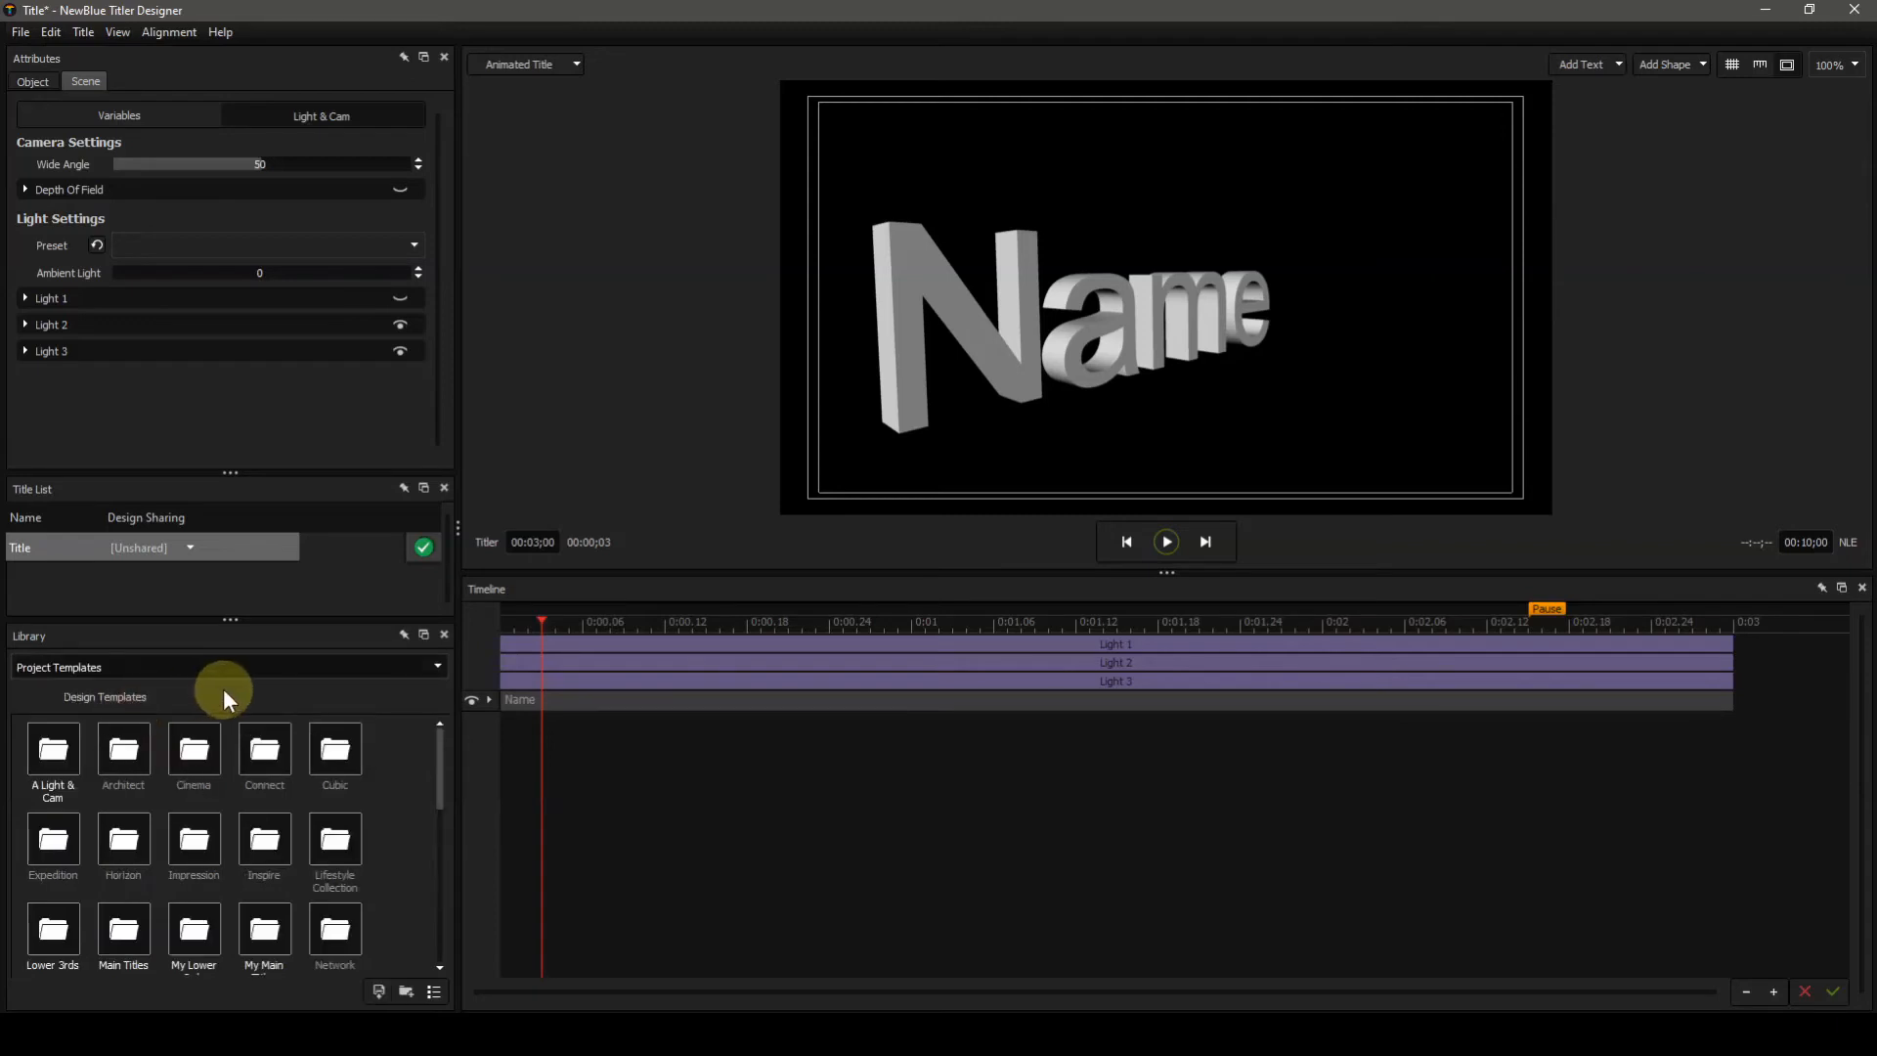
pyautogui.doubleClick(55, 755)
pyautogui.doubleClick(190, 748)
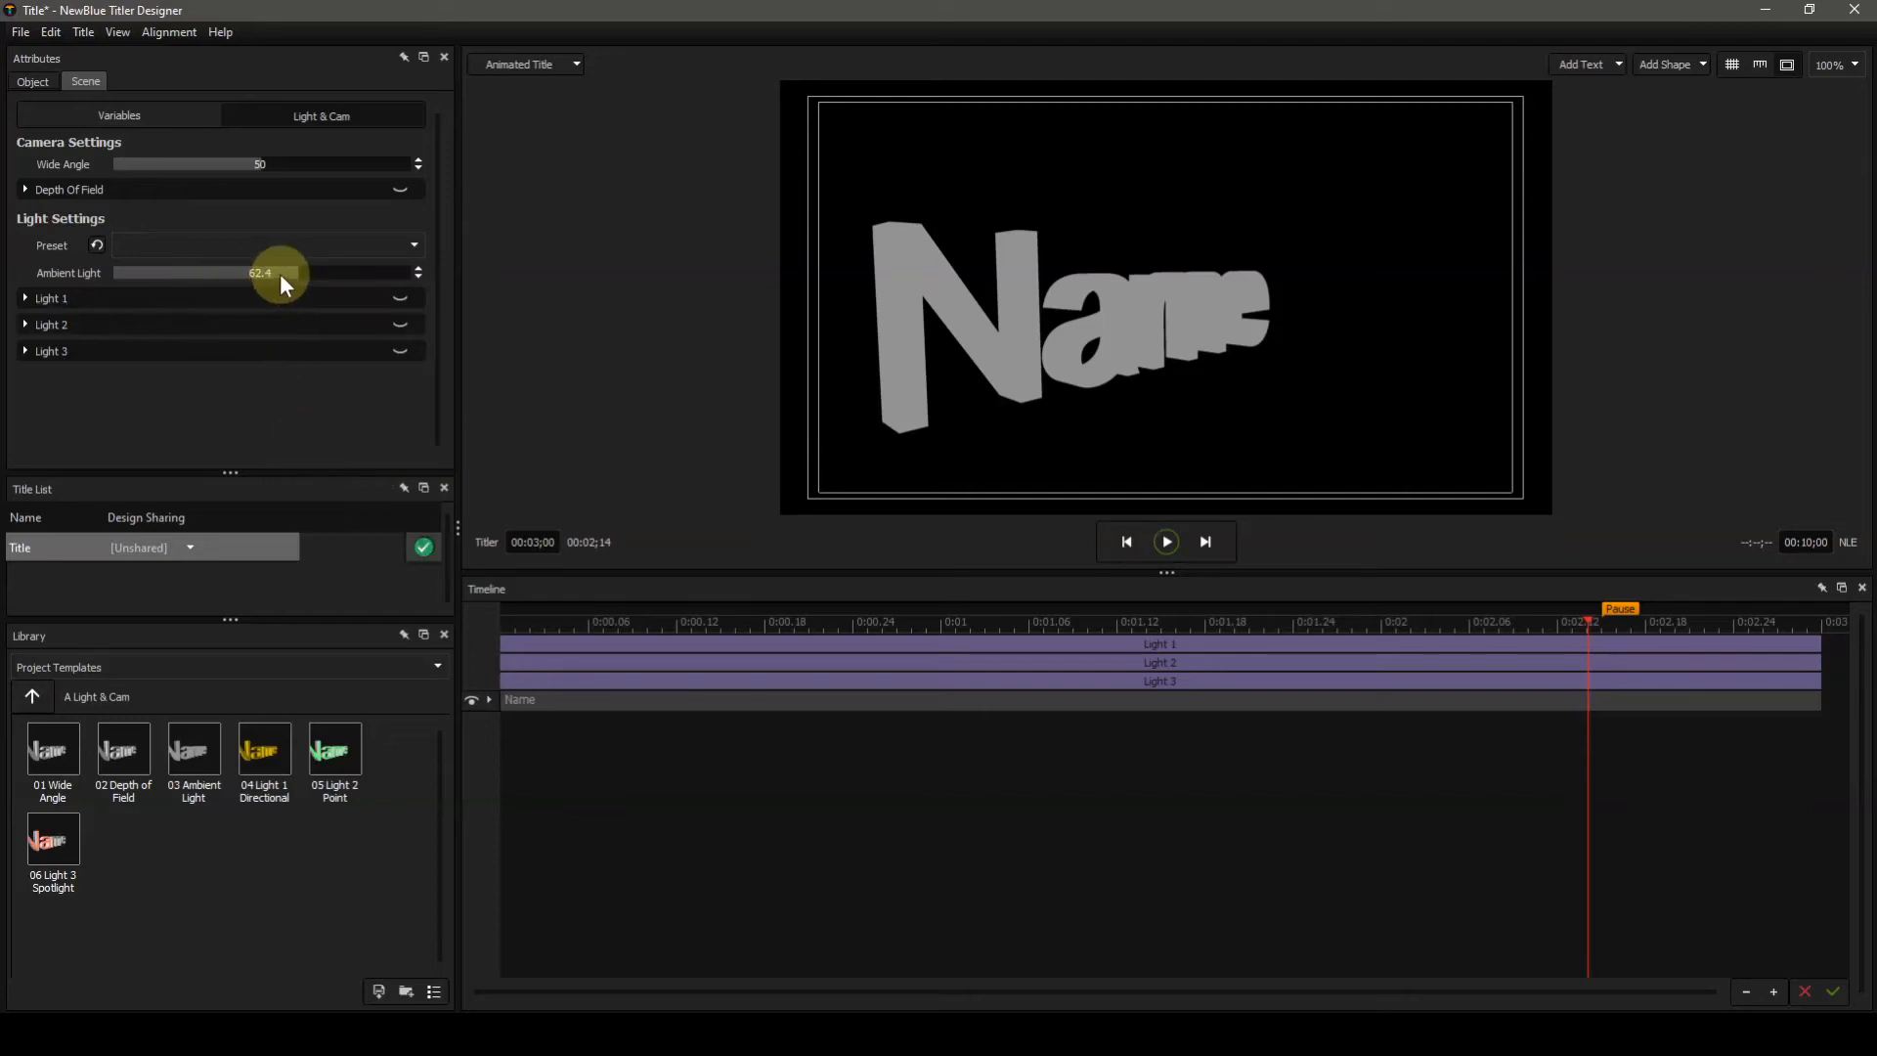
pyautogui.moveTo(289, 270); pyautogui.dragTo(536, 284)
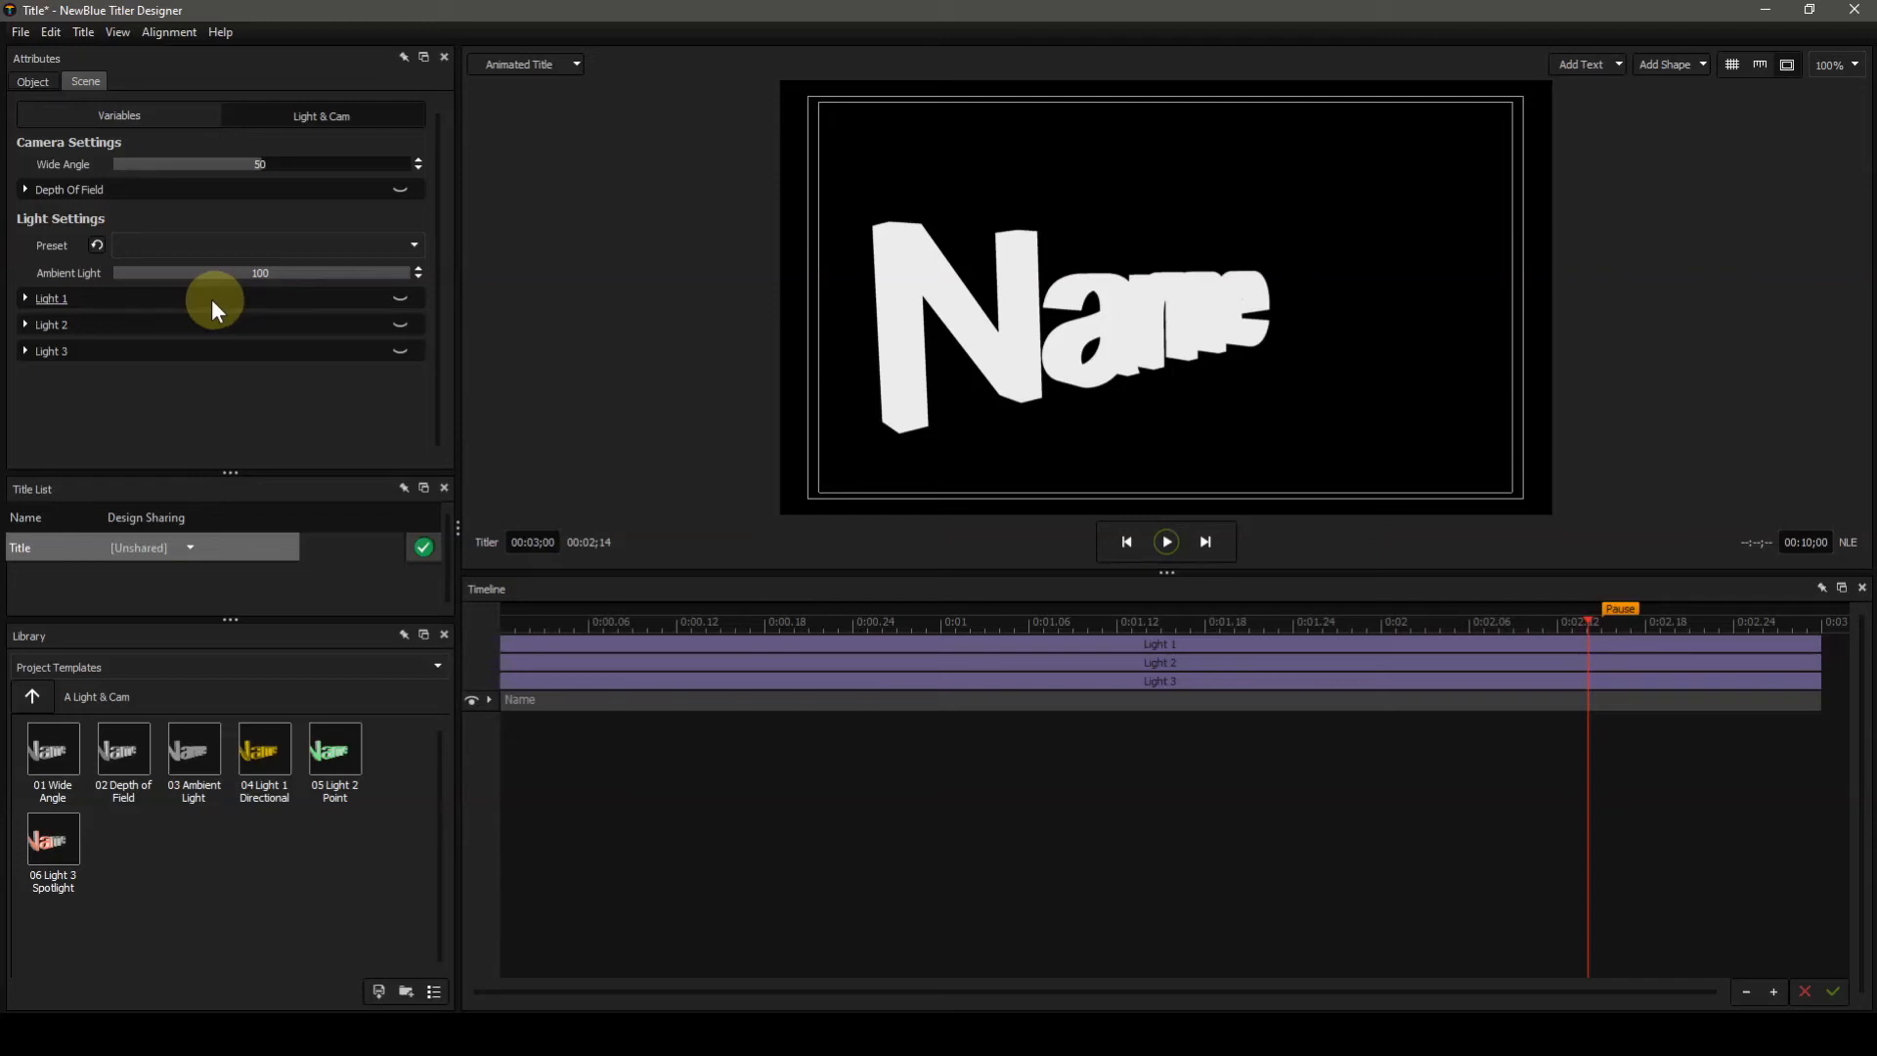
# - Expand the Light 1 settings and enlarge the attributes area so all of them fit
pyautogui.click(27, 297)
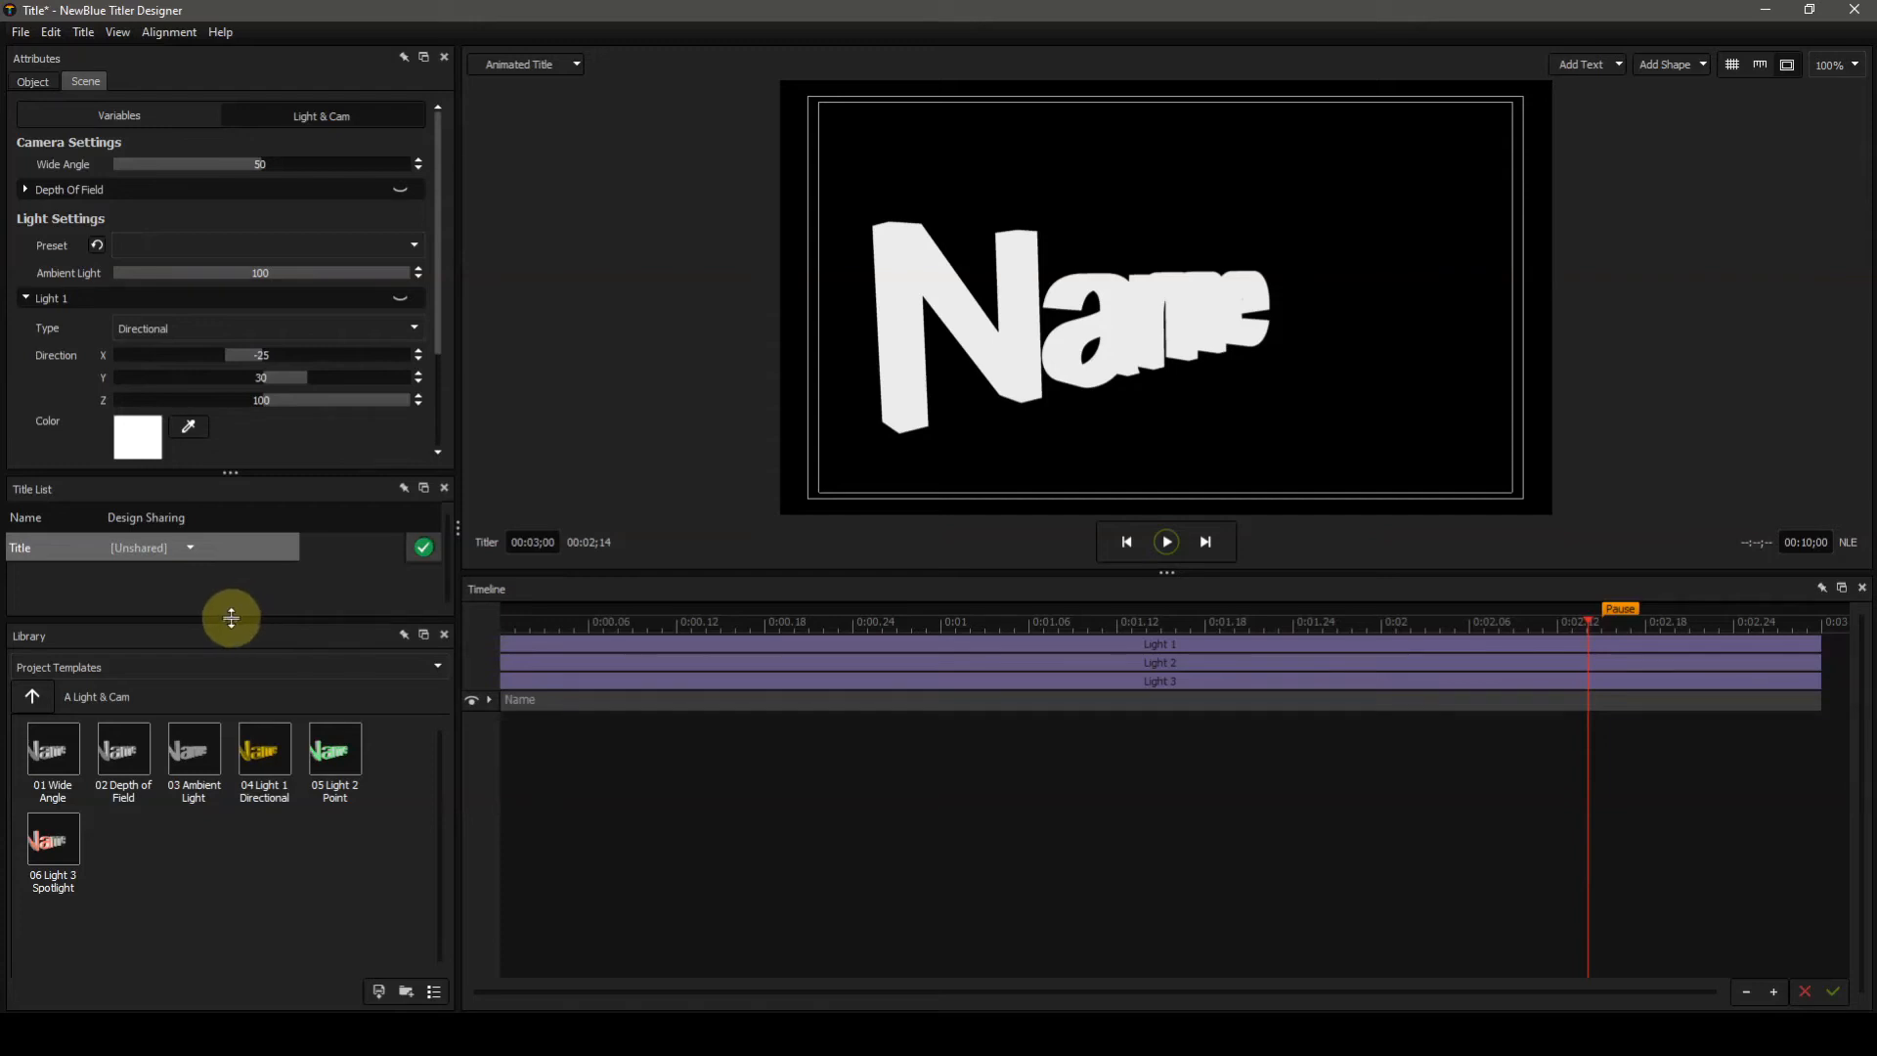
pyautogui.moveTo(231, 617); pyautogui.dragTo(224, 717)
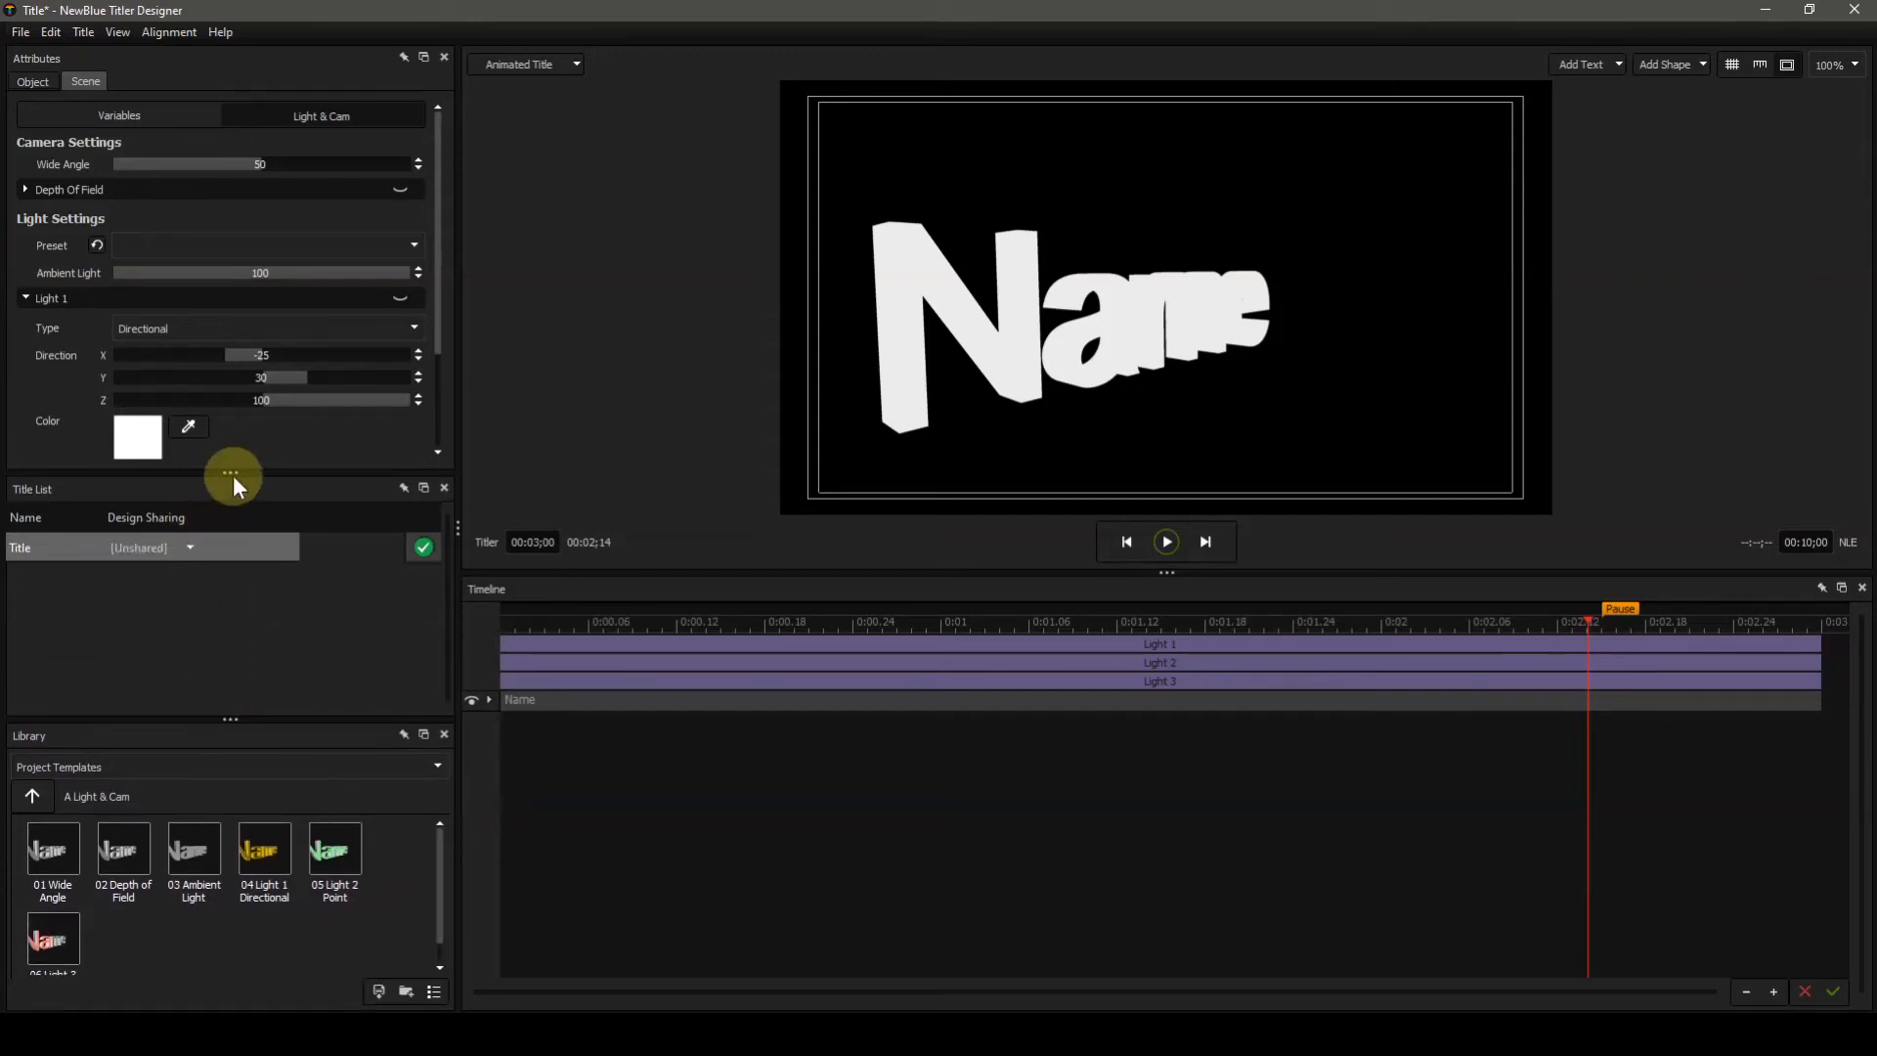
pyautogui.moveTo(233, 472); pyautogui.dragTo(230, 591)
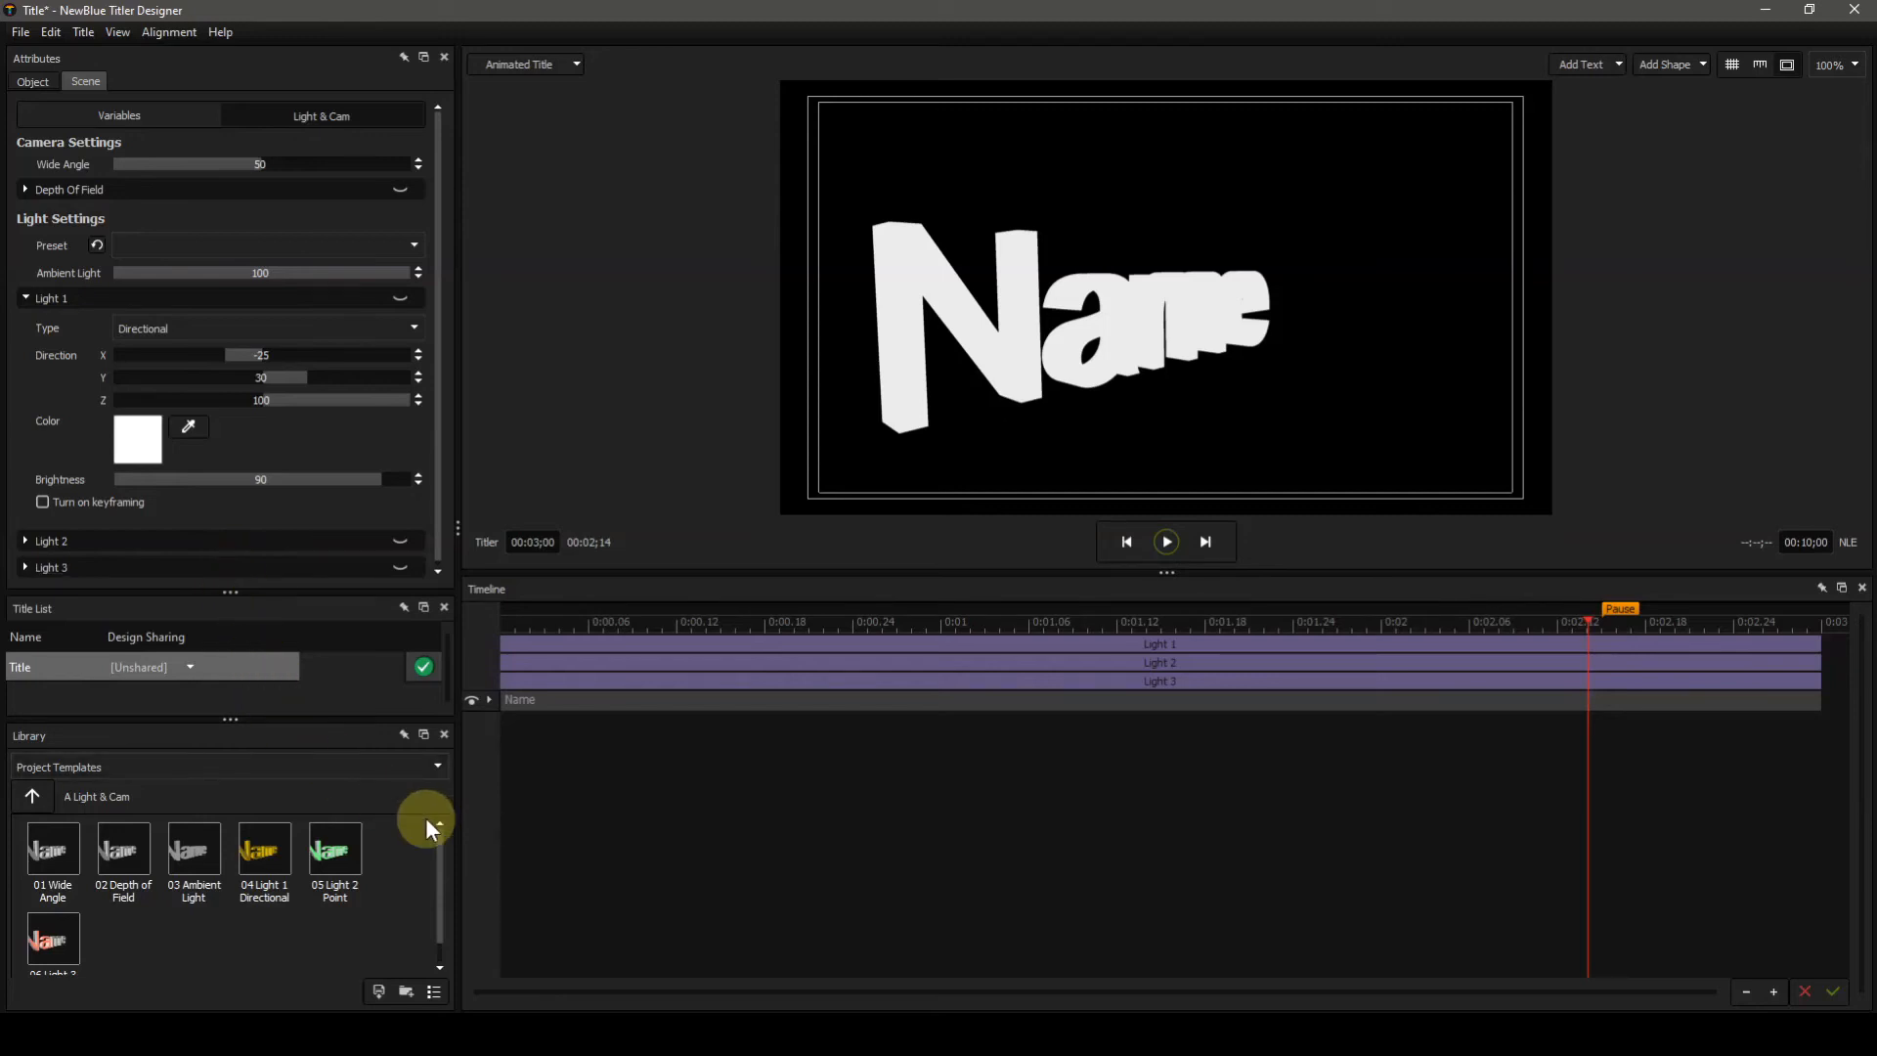
# - Load the 04 Light 1 Directional template and set Light 1's direction to X -12.25, Y -34.71, Z 51.31 and brightness to 92
pyautogui.doubleClick(278, 859)
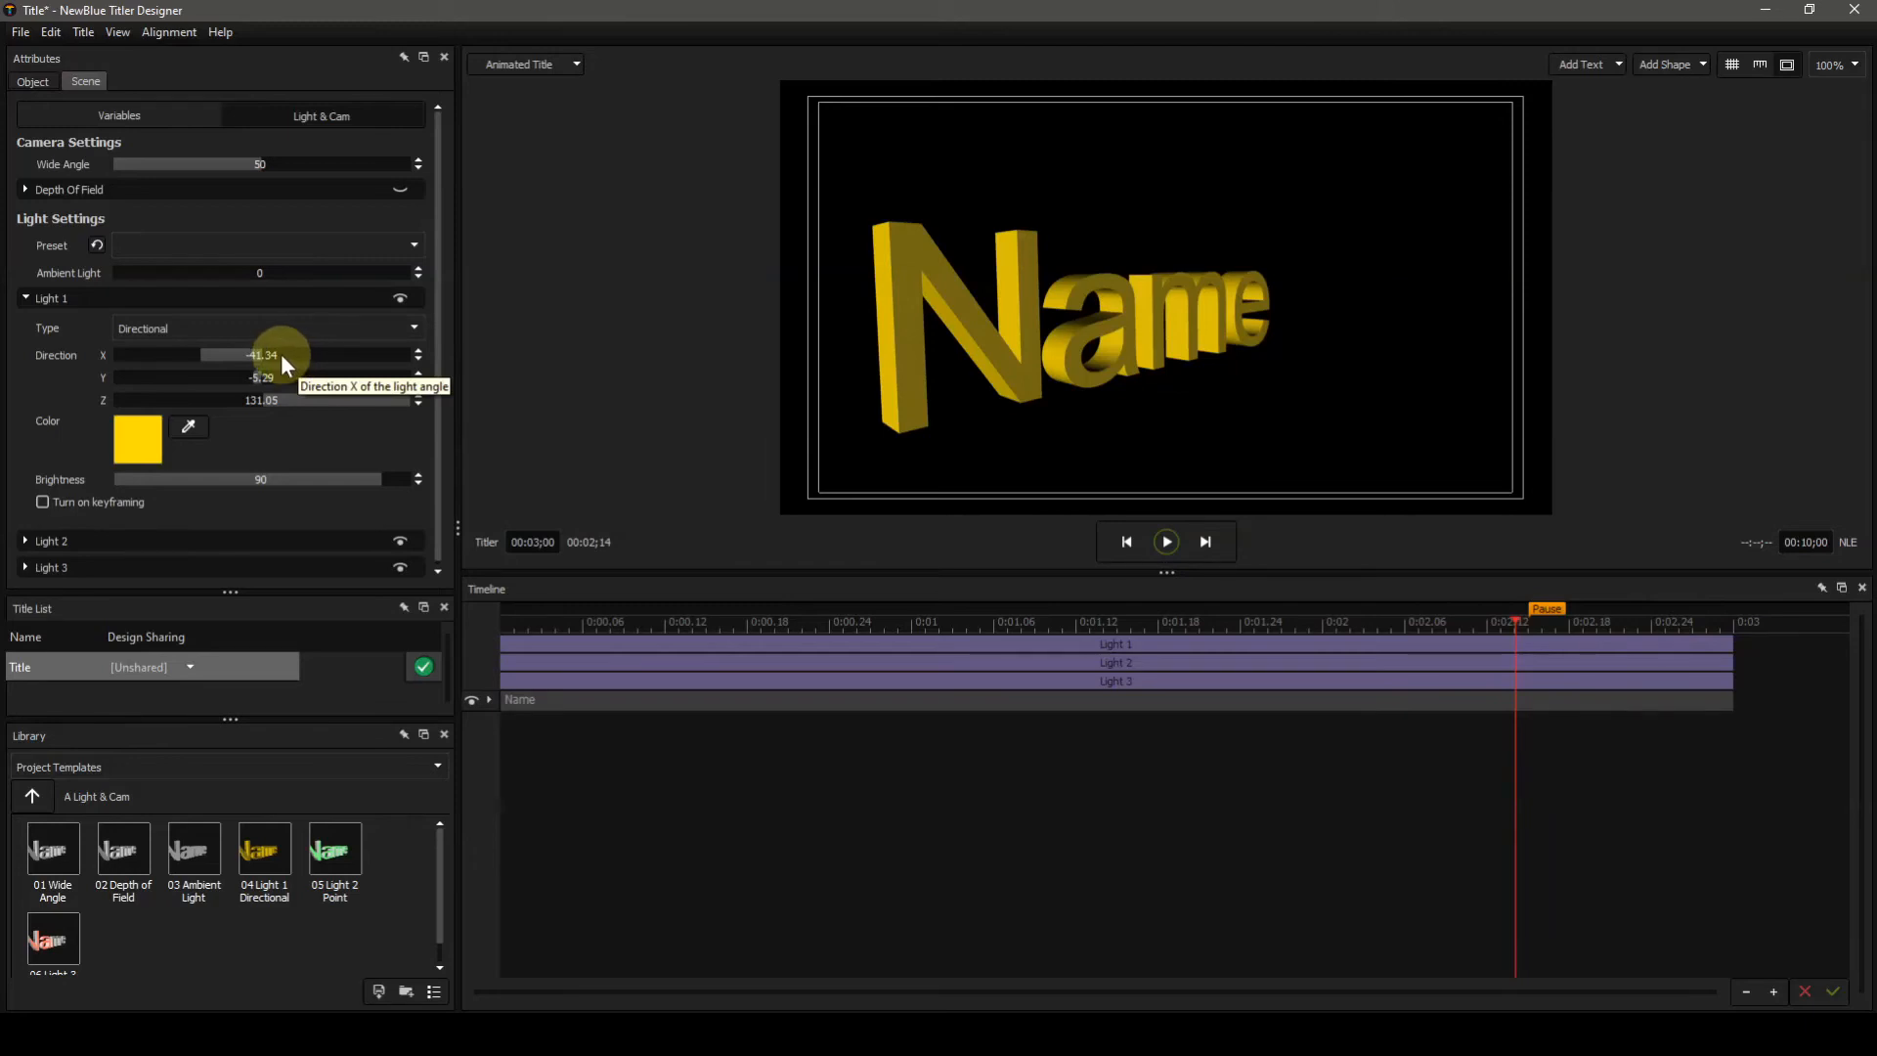
pyautogui.moveTo(278, 354); pyautogui.dragTo(89, 397)
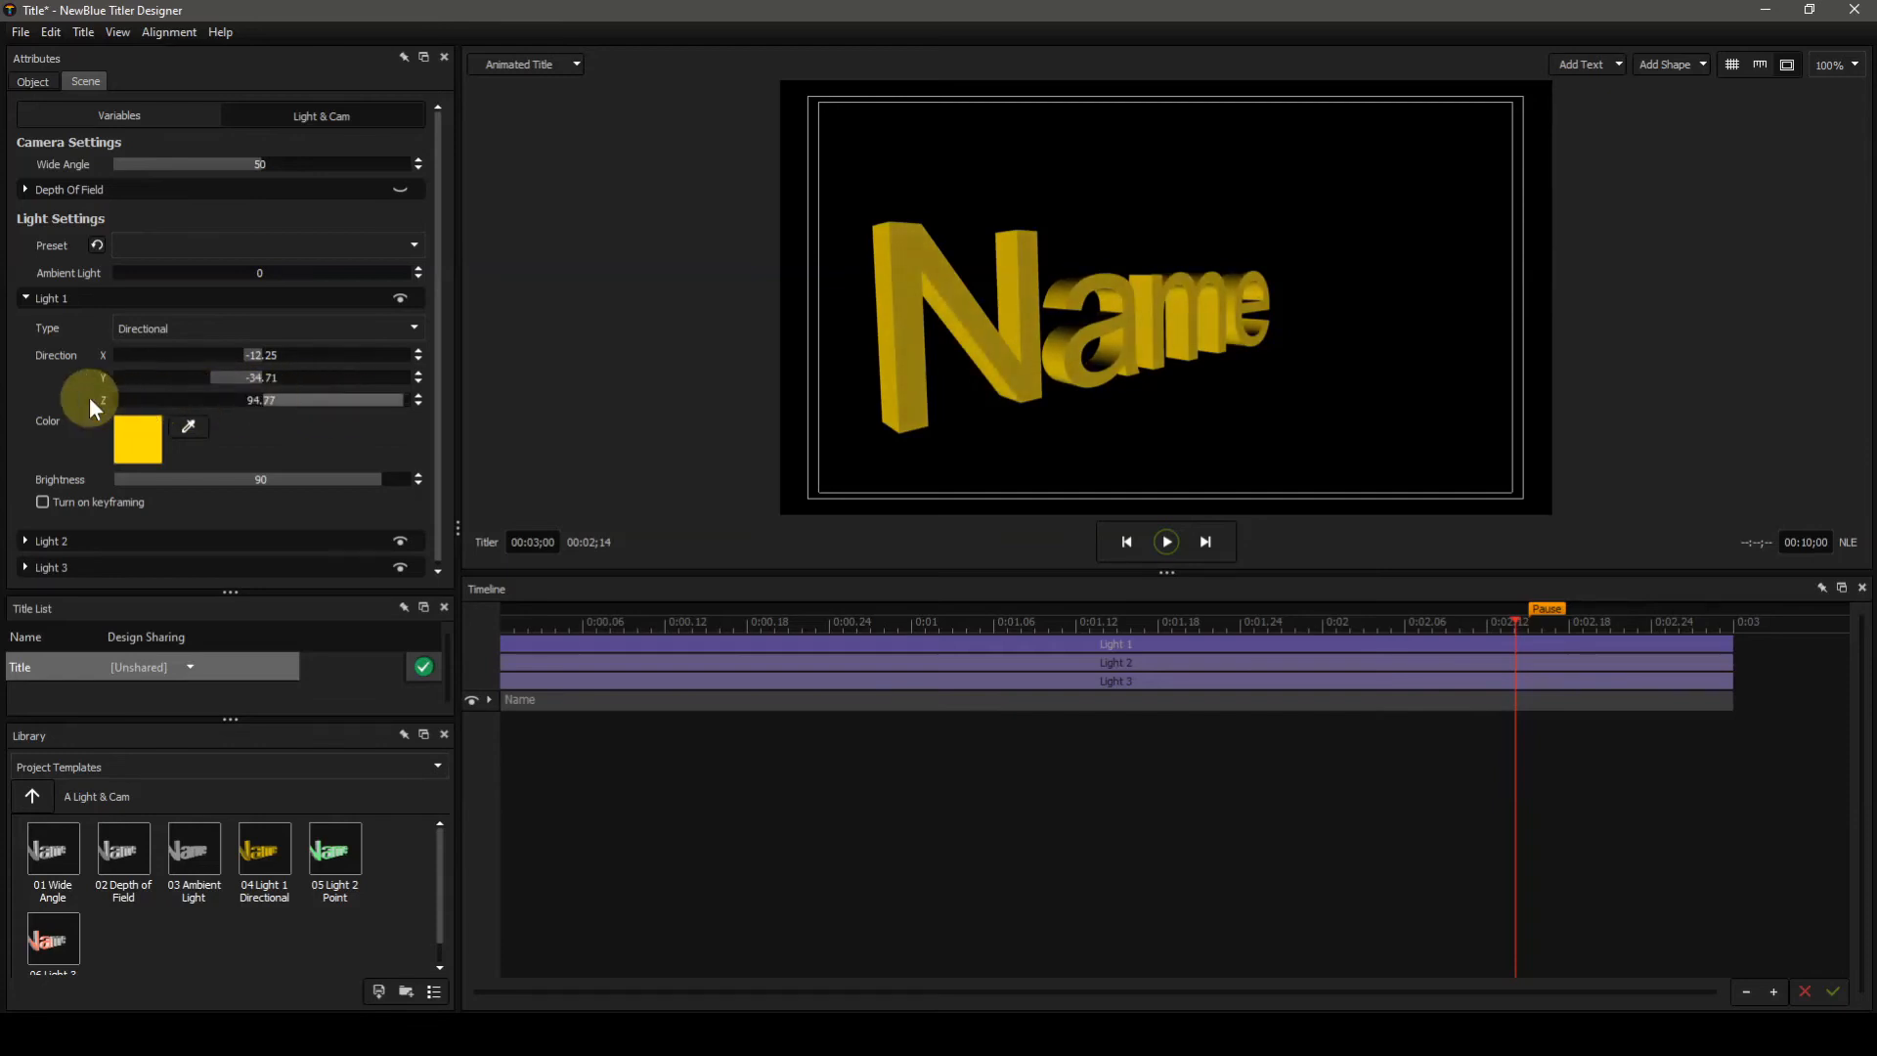
pyautogui.moveTo(291, 401); pyautogui.dragTo(197, 408)
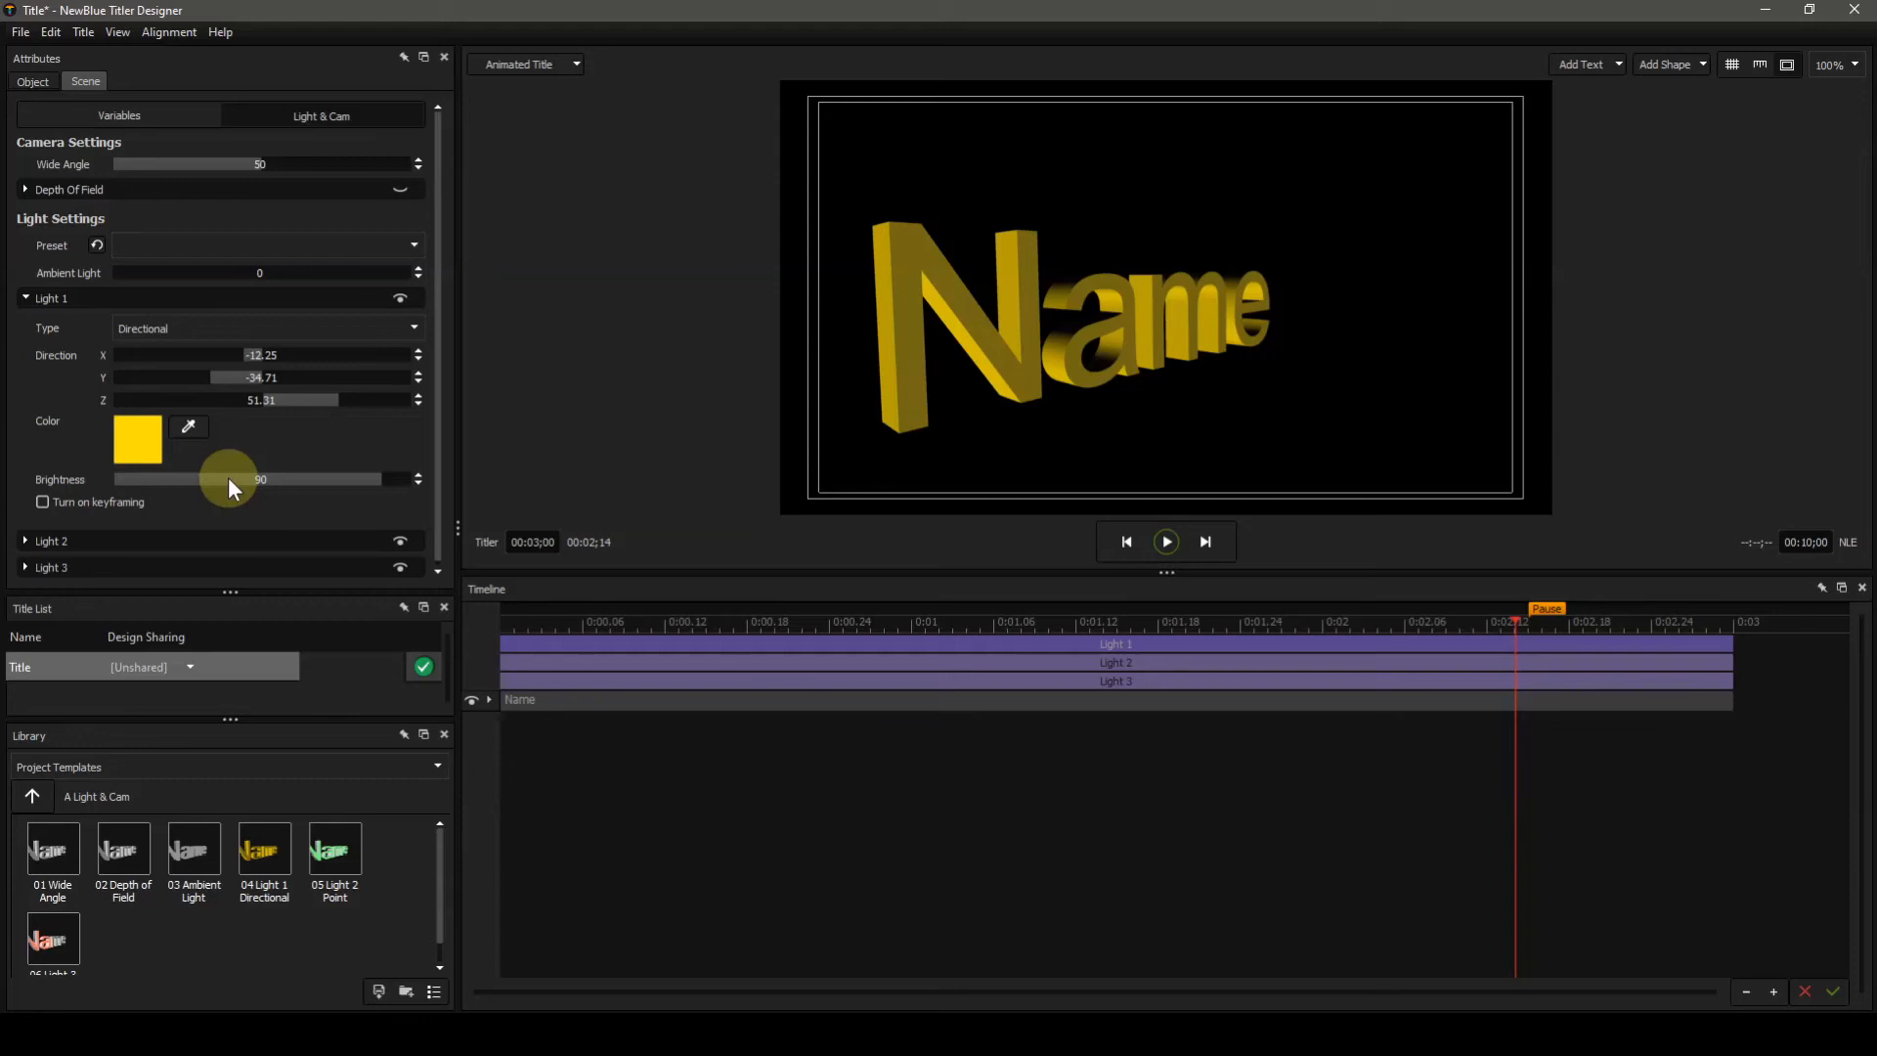
pyautogui.moveTo(320, 479)
pyautogui.mouseDown()
pyautogui.moveTo(139, 472)
pyautogui.moveTo(355, 490)
pyautogui.moveTo(282, 490)
pyautogui.moveTo(332, 489)
pyautogui.mouseUp()
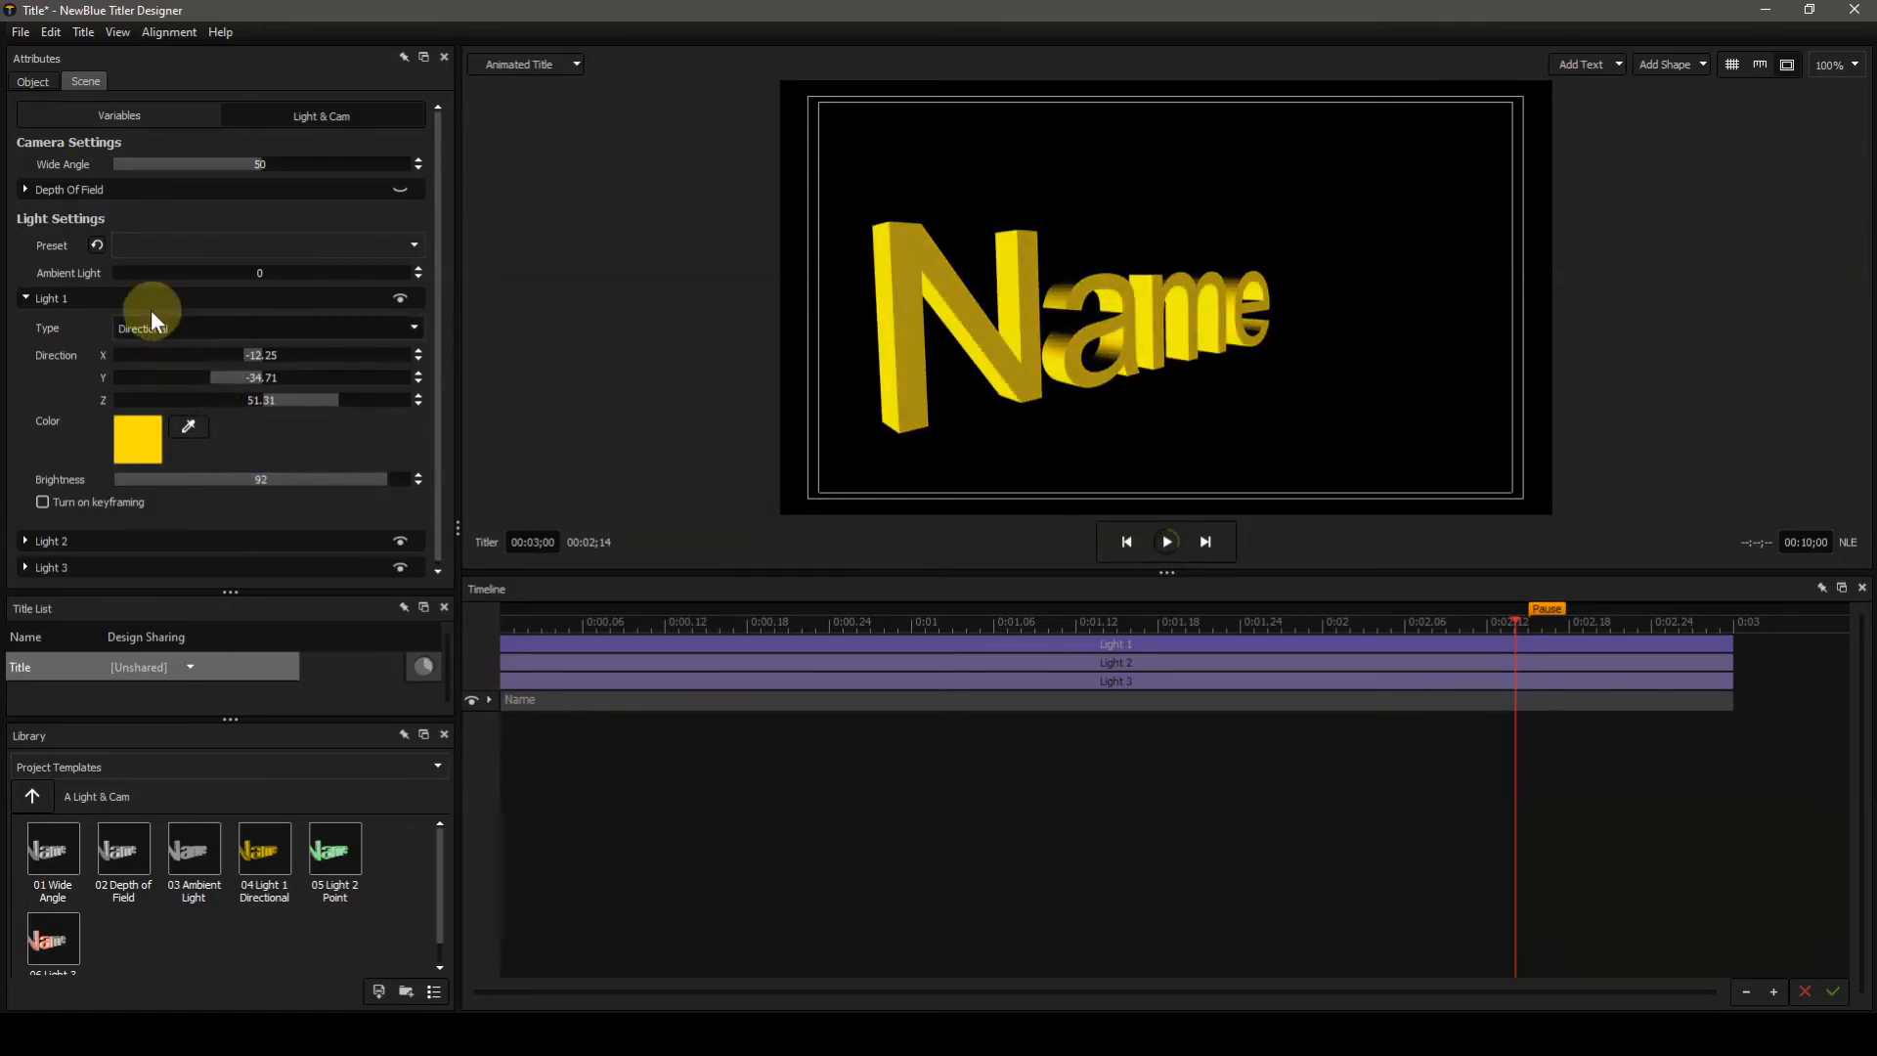
pyautogui.click(27, 298)
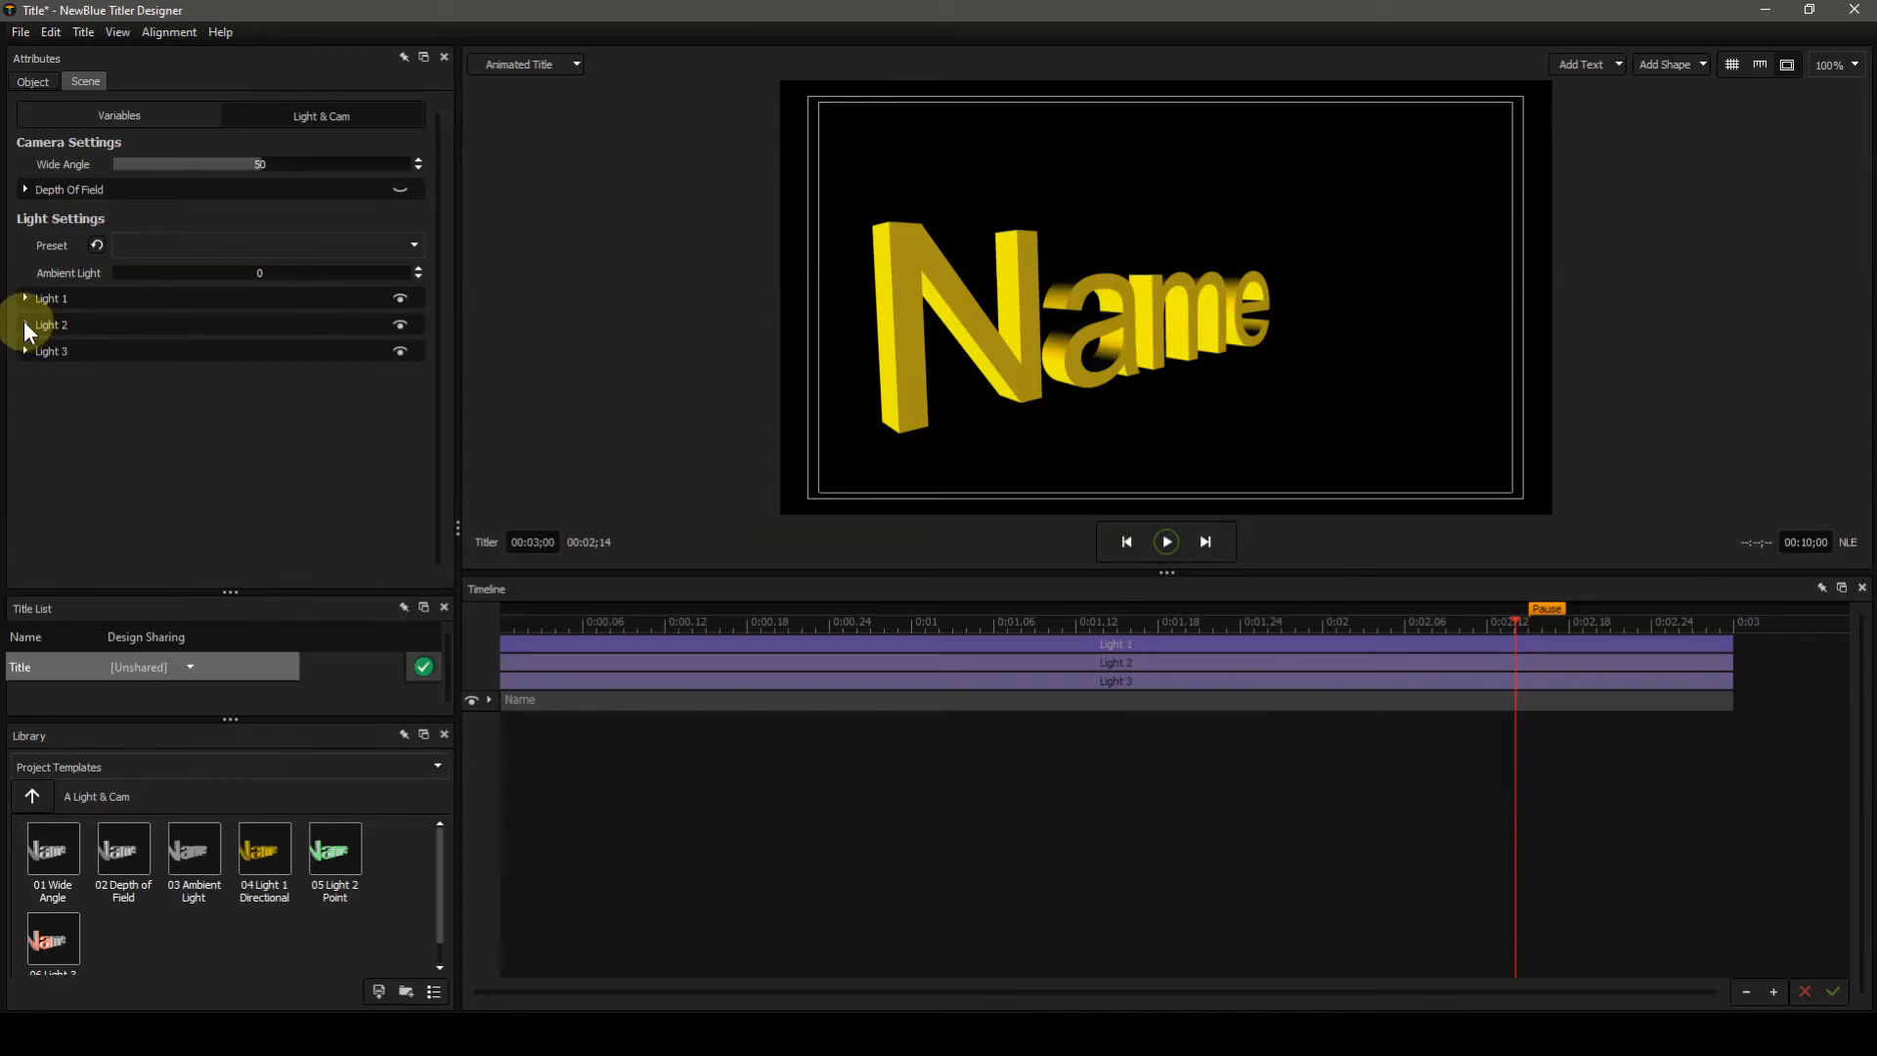
# - Expand the Light 2 settings and switch Light 1 off and back on to examine Light 2's effect alone
pyautogui.click(25, 324)
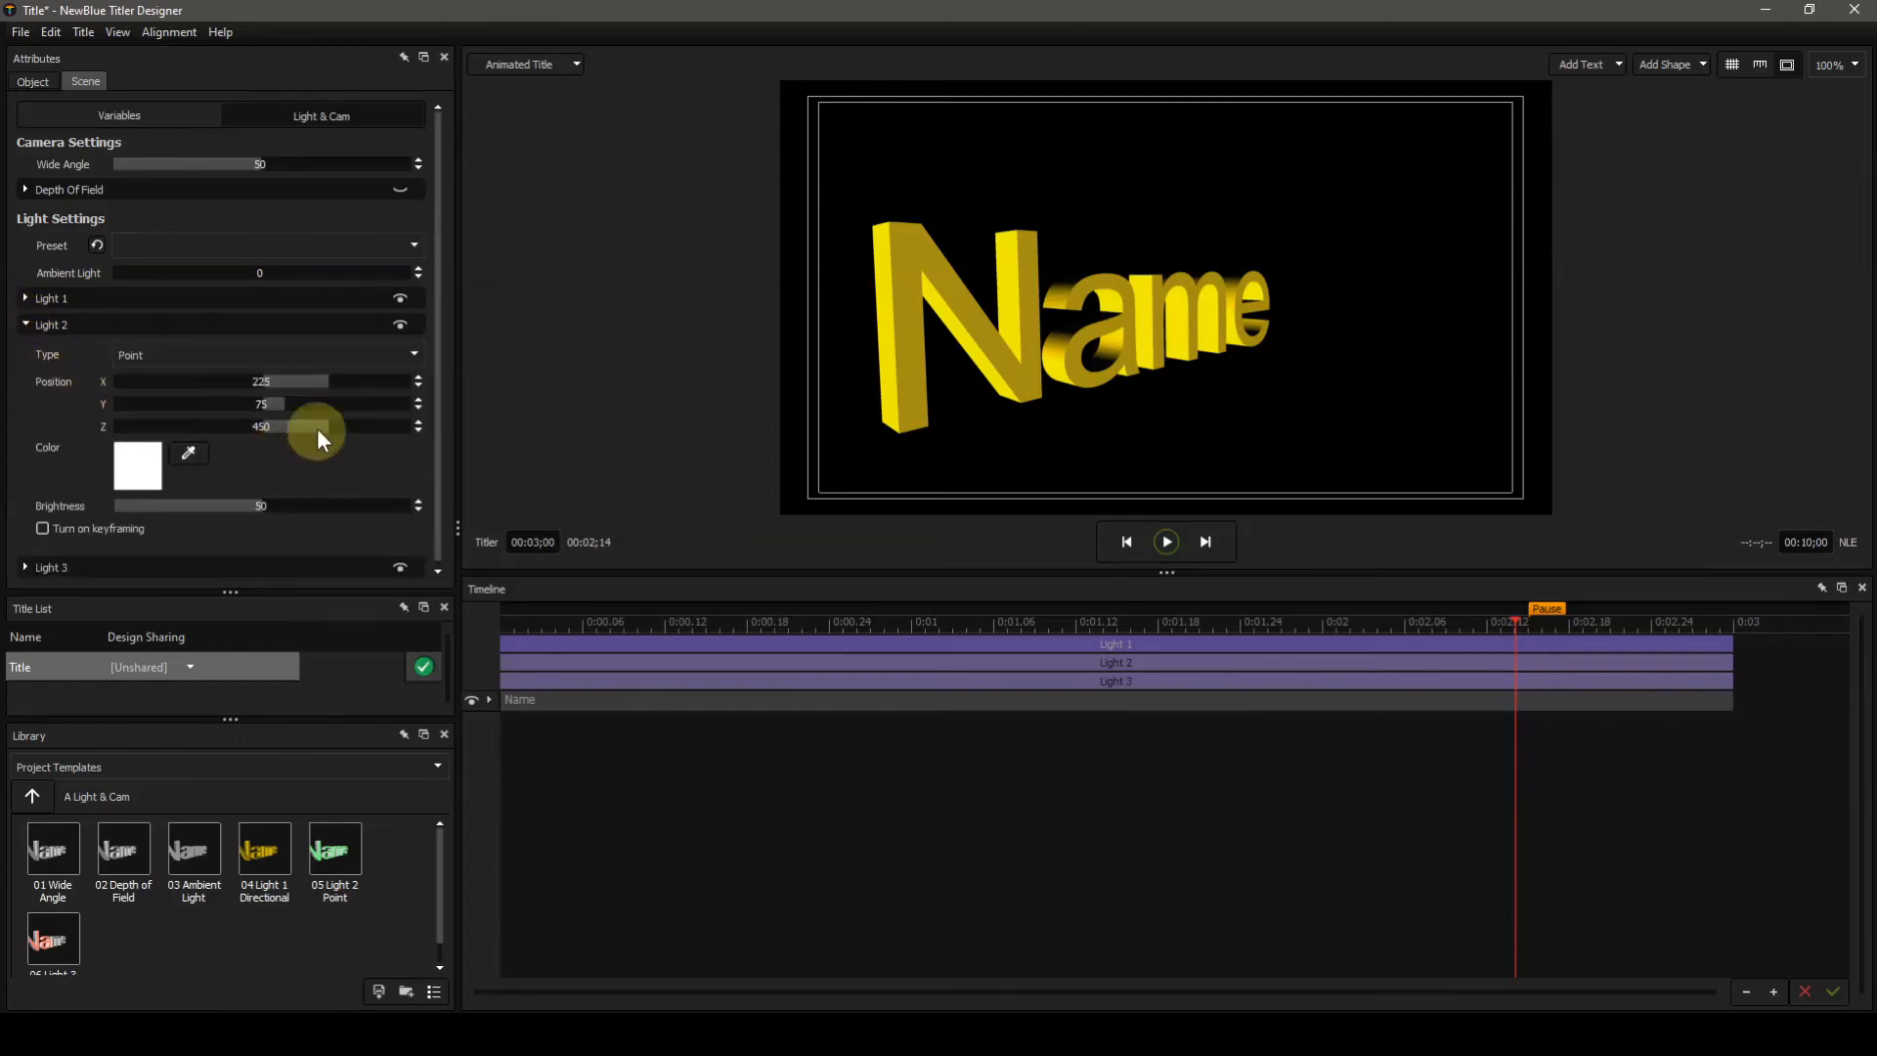
pyautogui.click(401, 298)
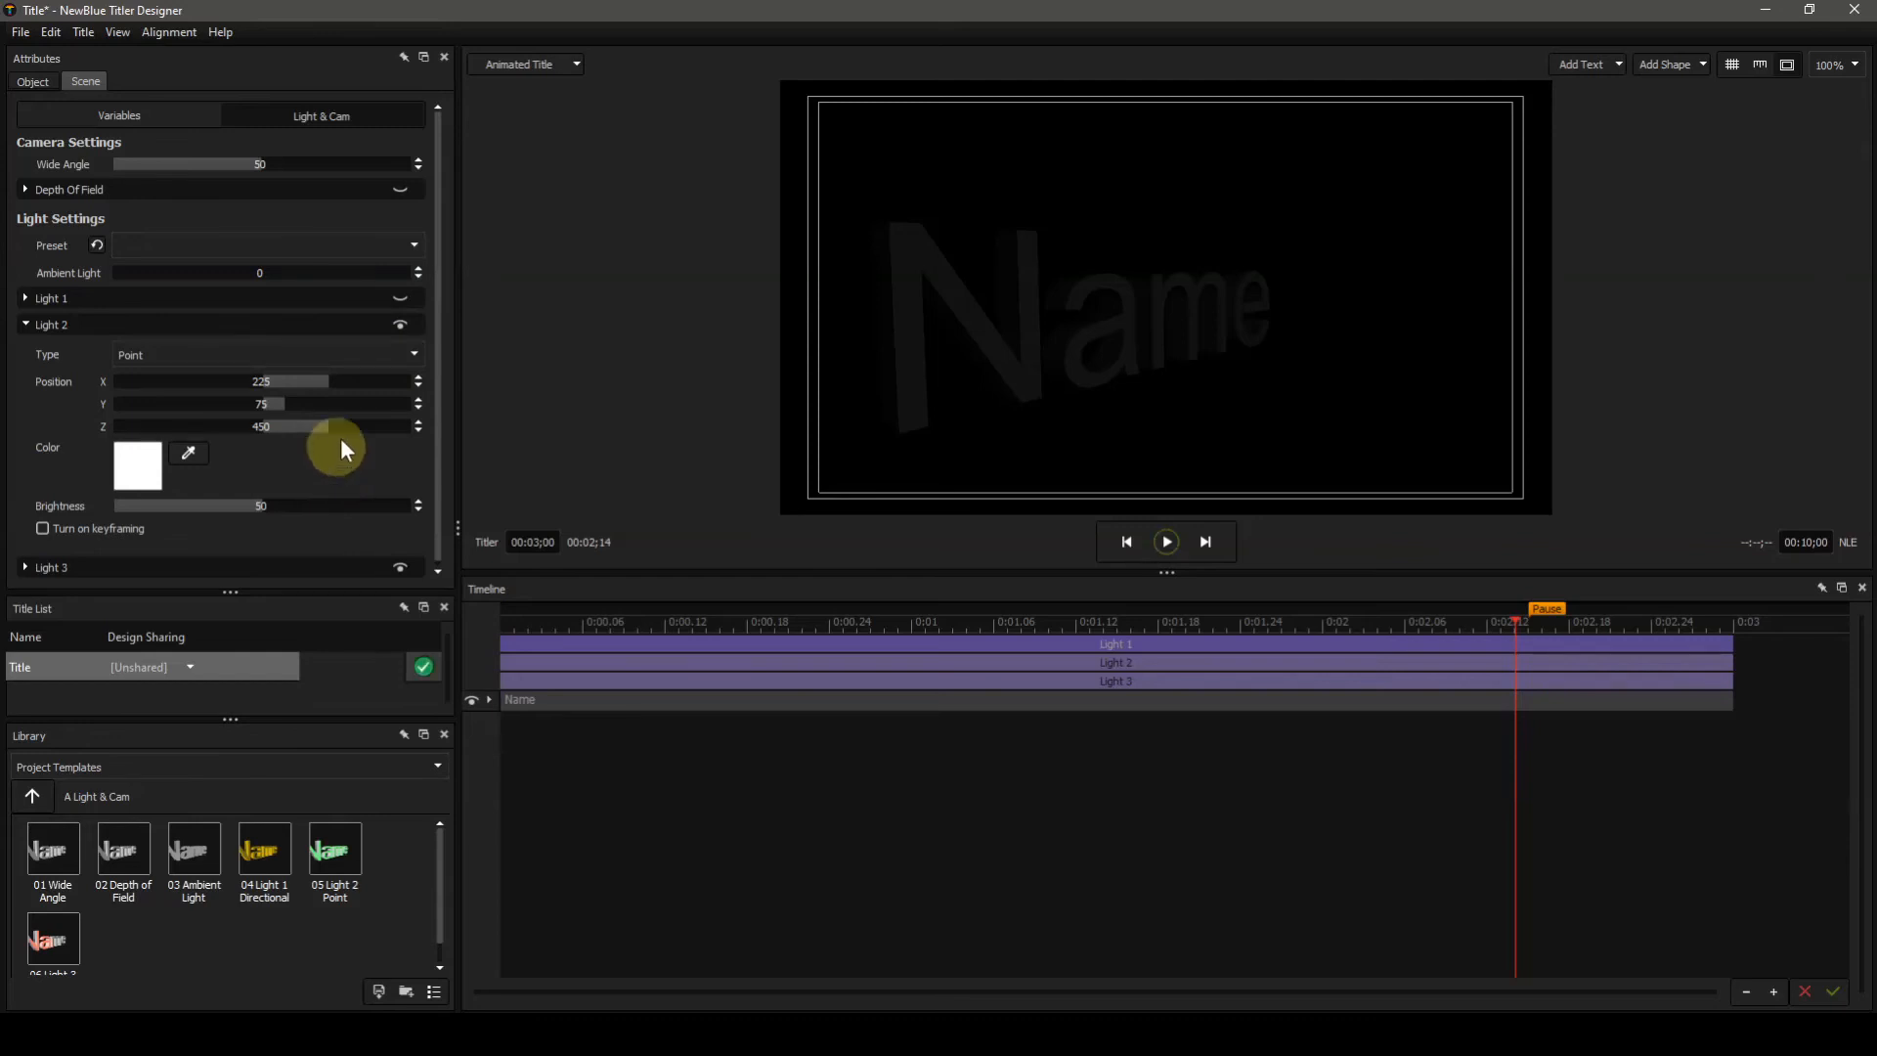
pyautogui.click(400, 298)
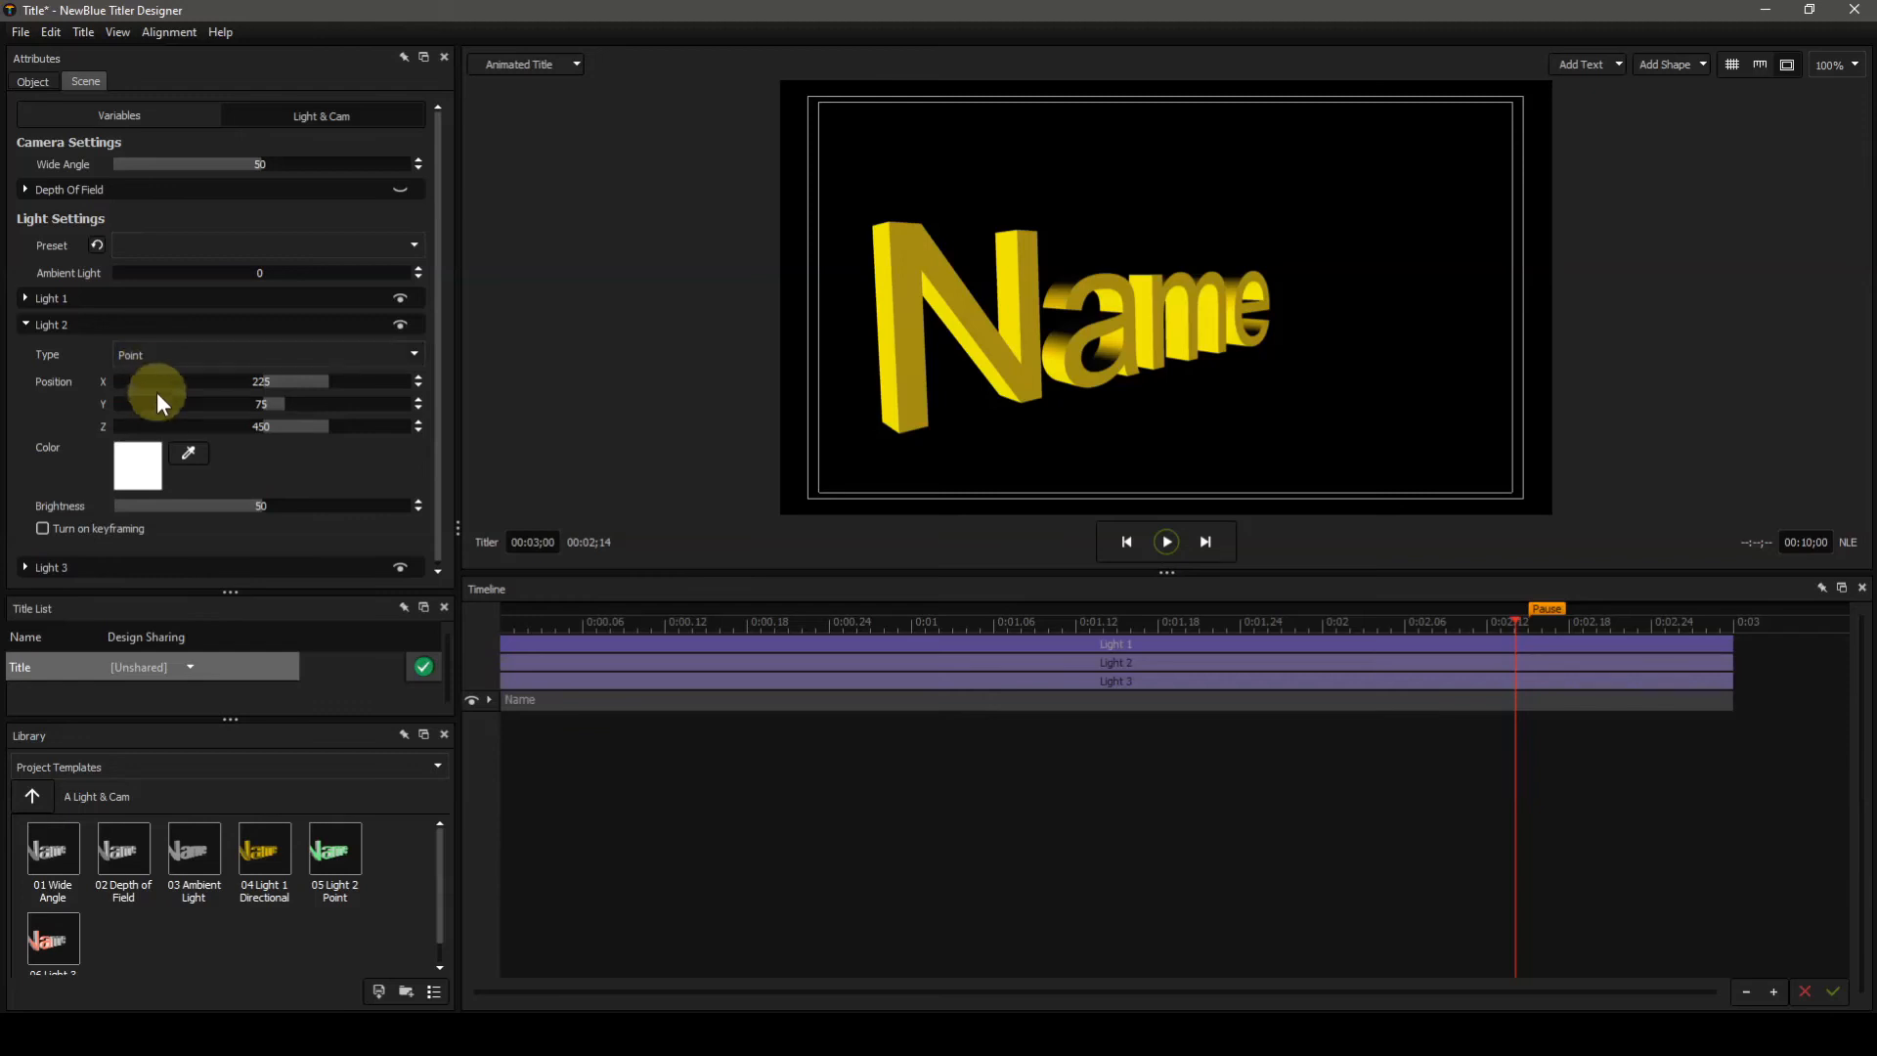
# - Load the 05 Light 2 Point template and set Light 2's brightness to 80.7 and position to X -33.2, Y 21.1, Z -33.7
pyautogui.doubleClick(331, 854)
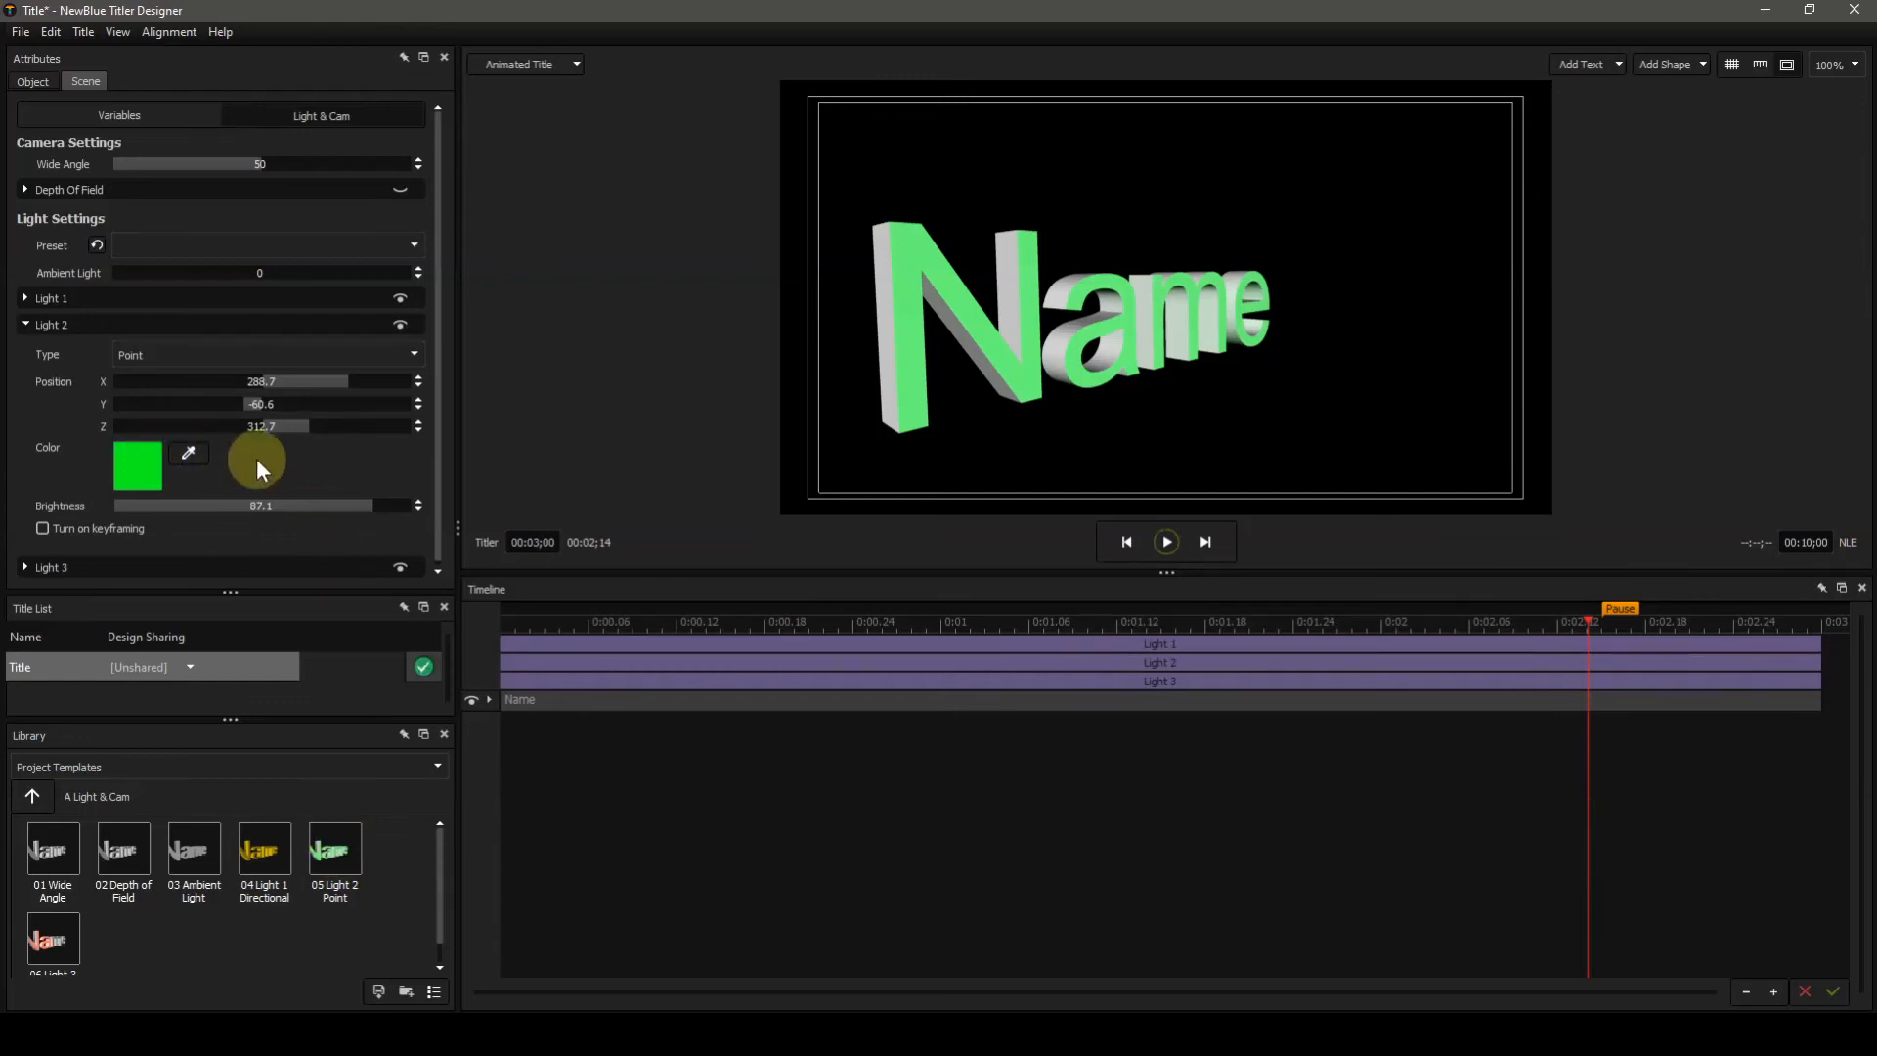
pyautogui.moveTo(348, 502); pyautogui.dragTo(309, 506)
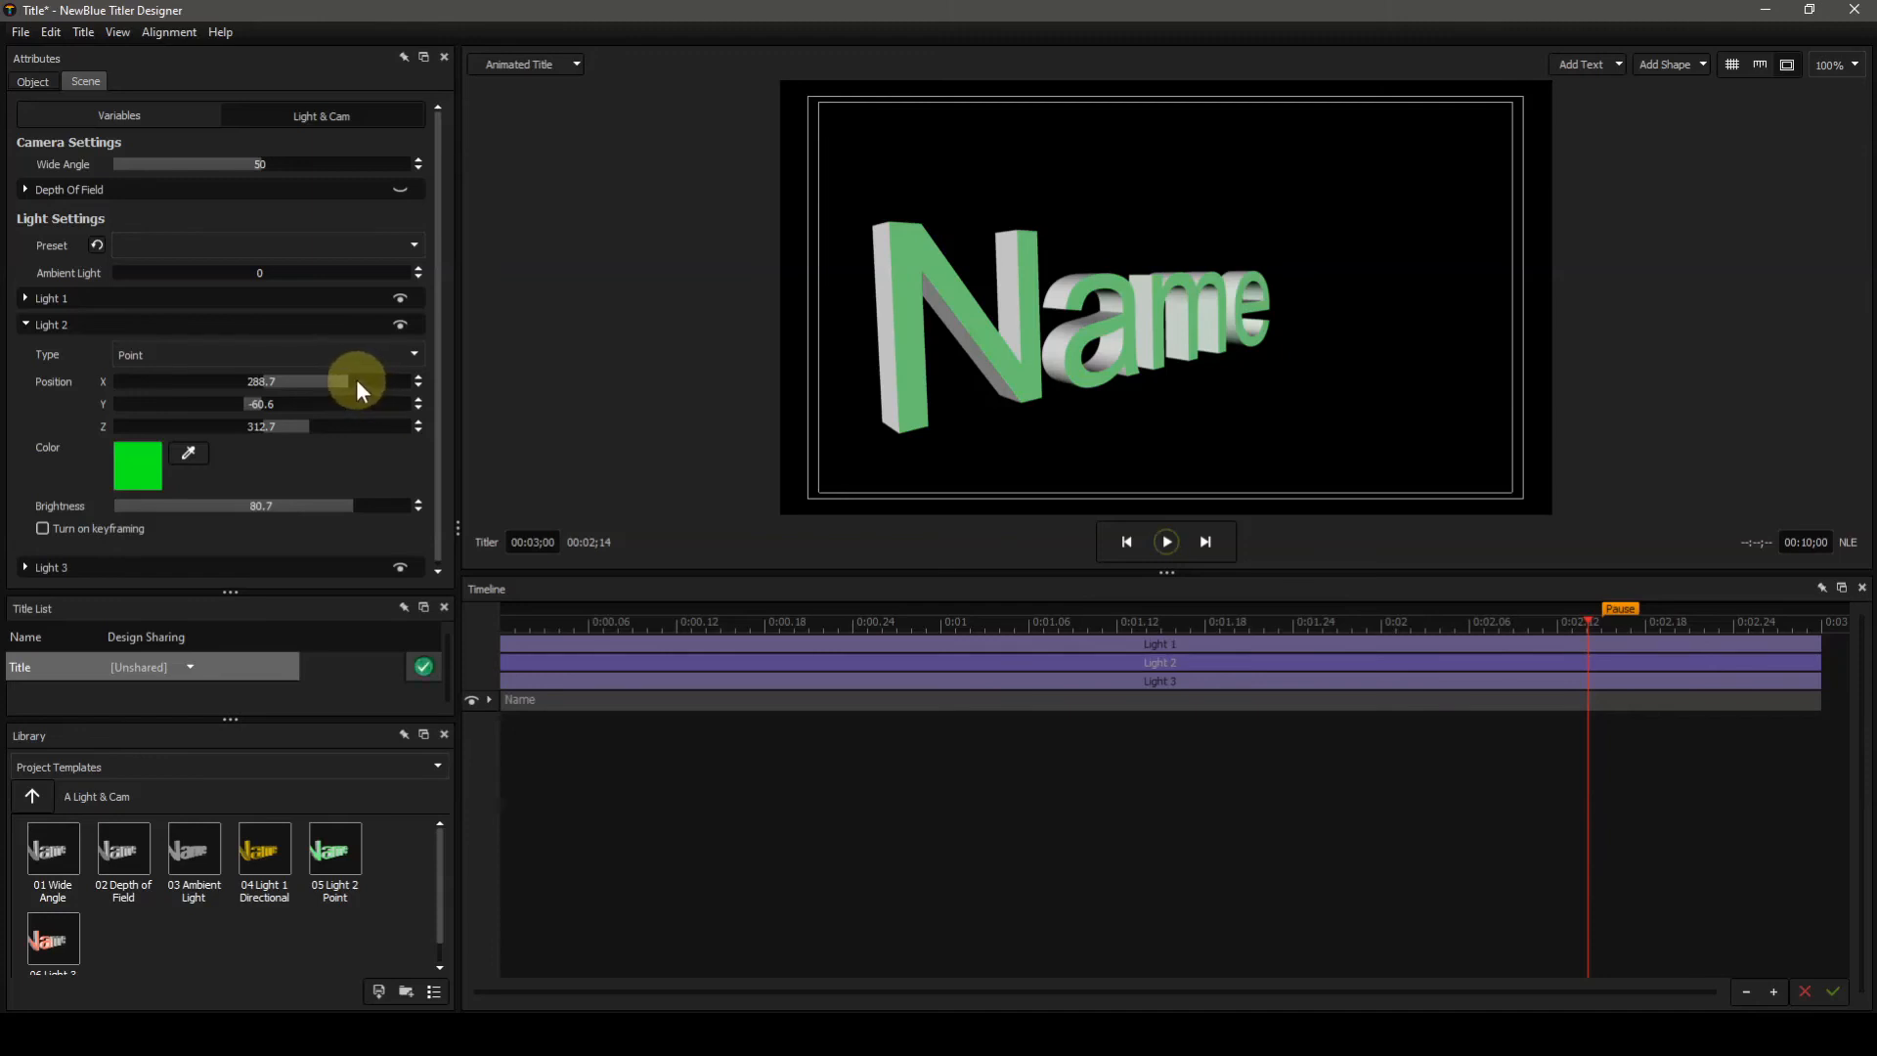
pyautogui.moveTo(356, 378); pyautogui.dragTo(131, 385)
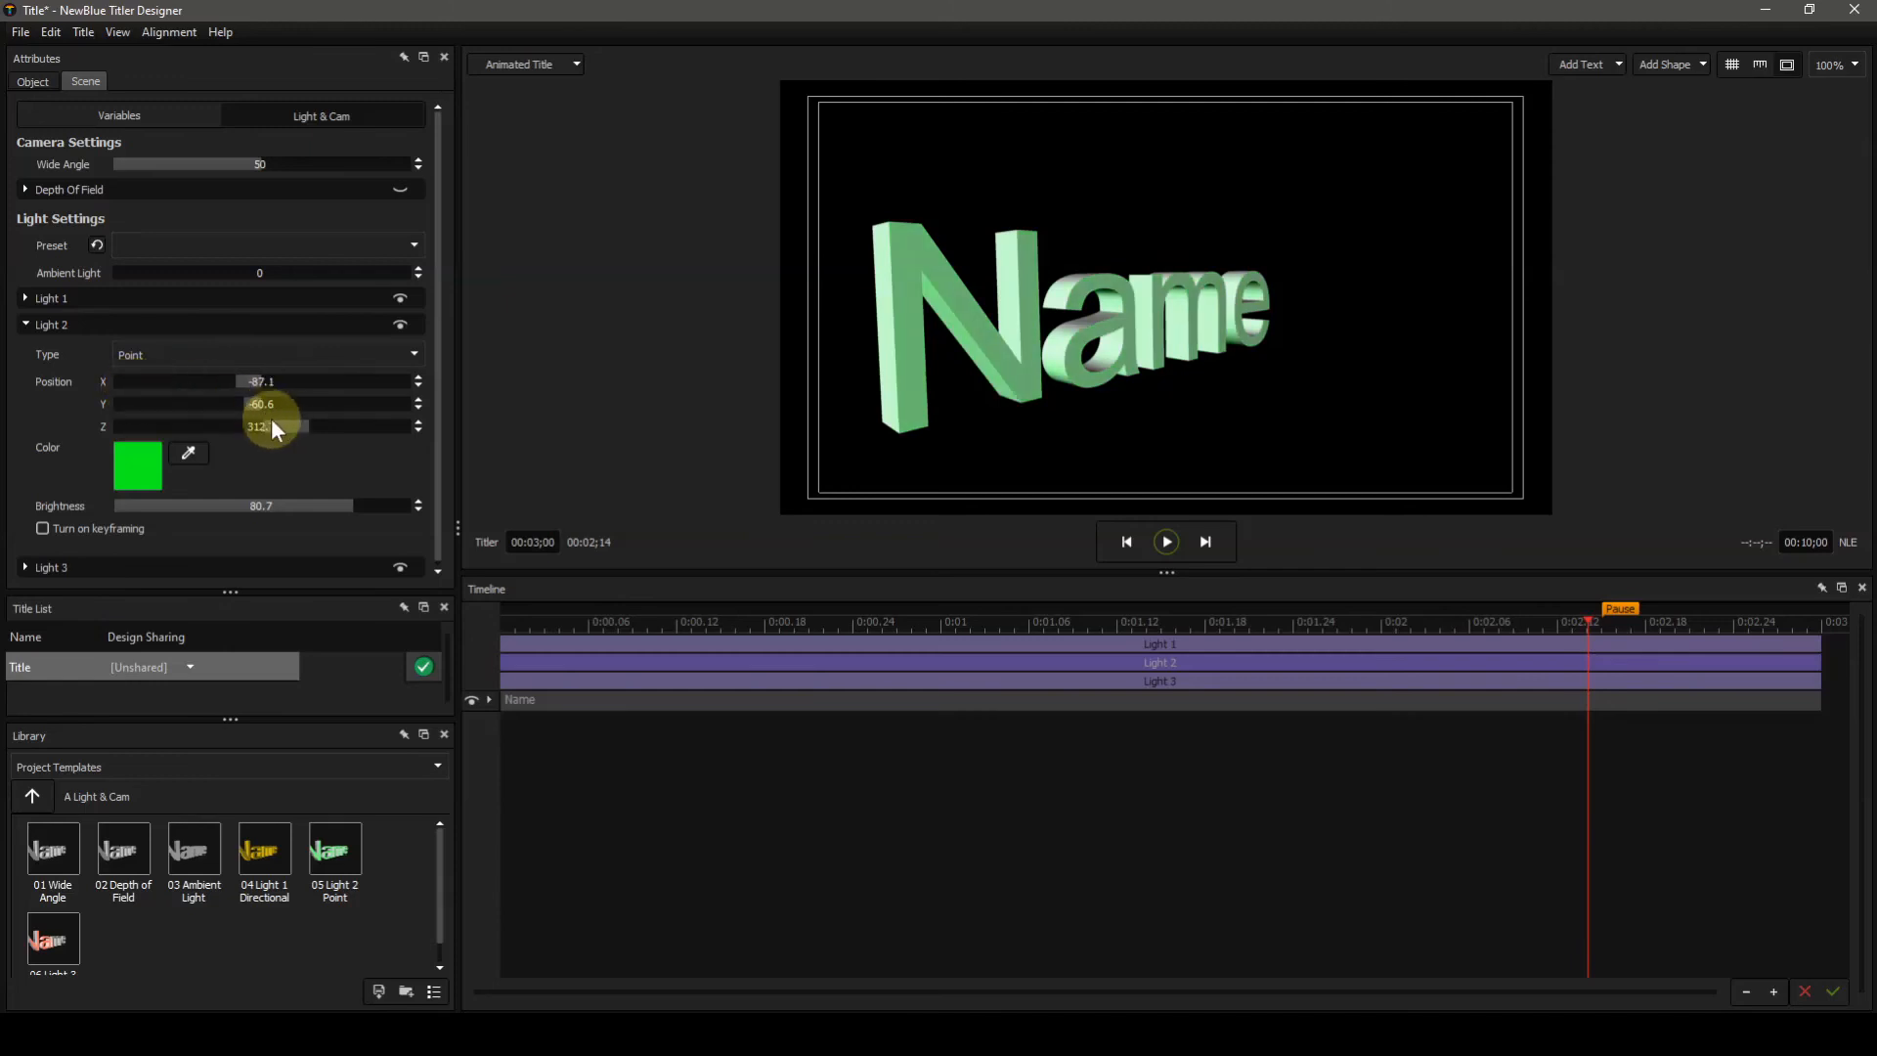
pyautogui.moveTo(270, 424); pyautogui.dragTo(344, 383)
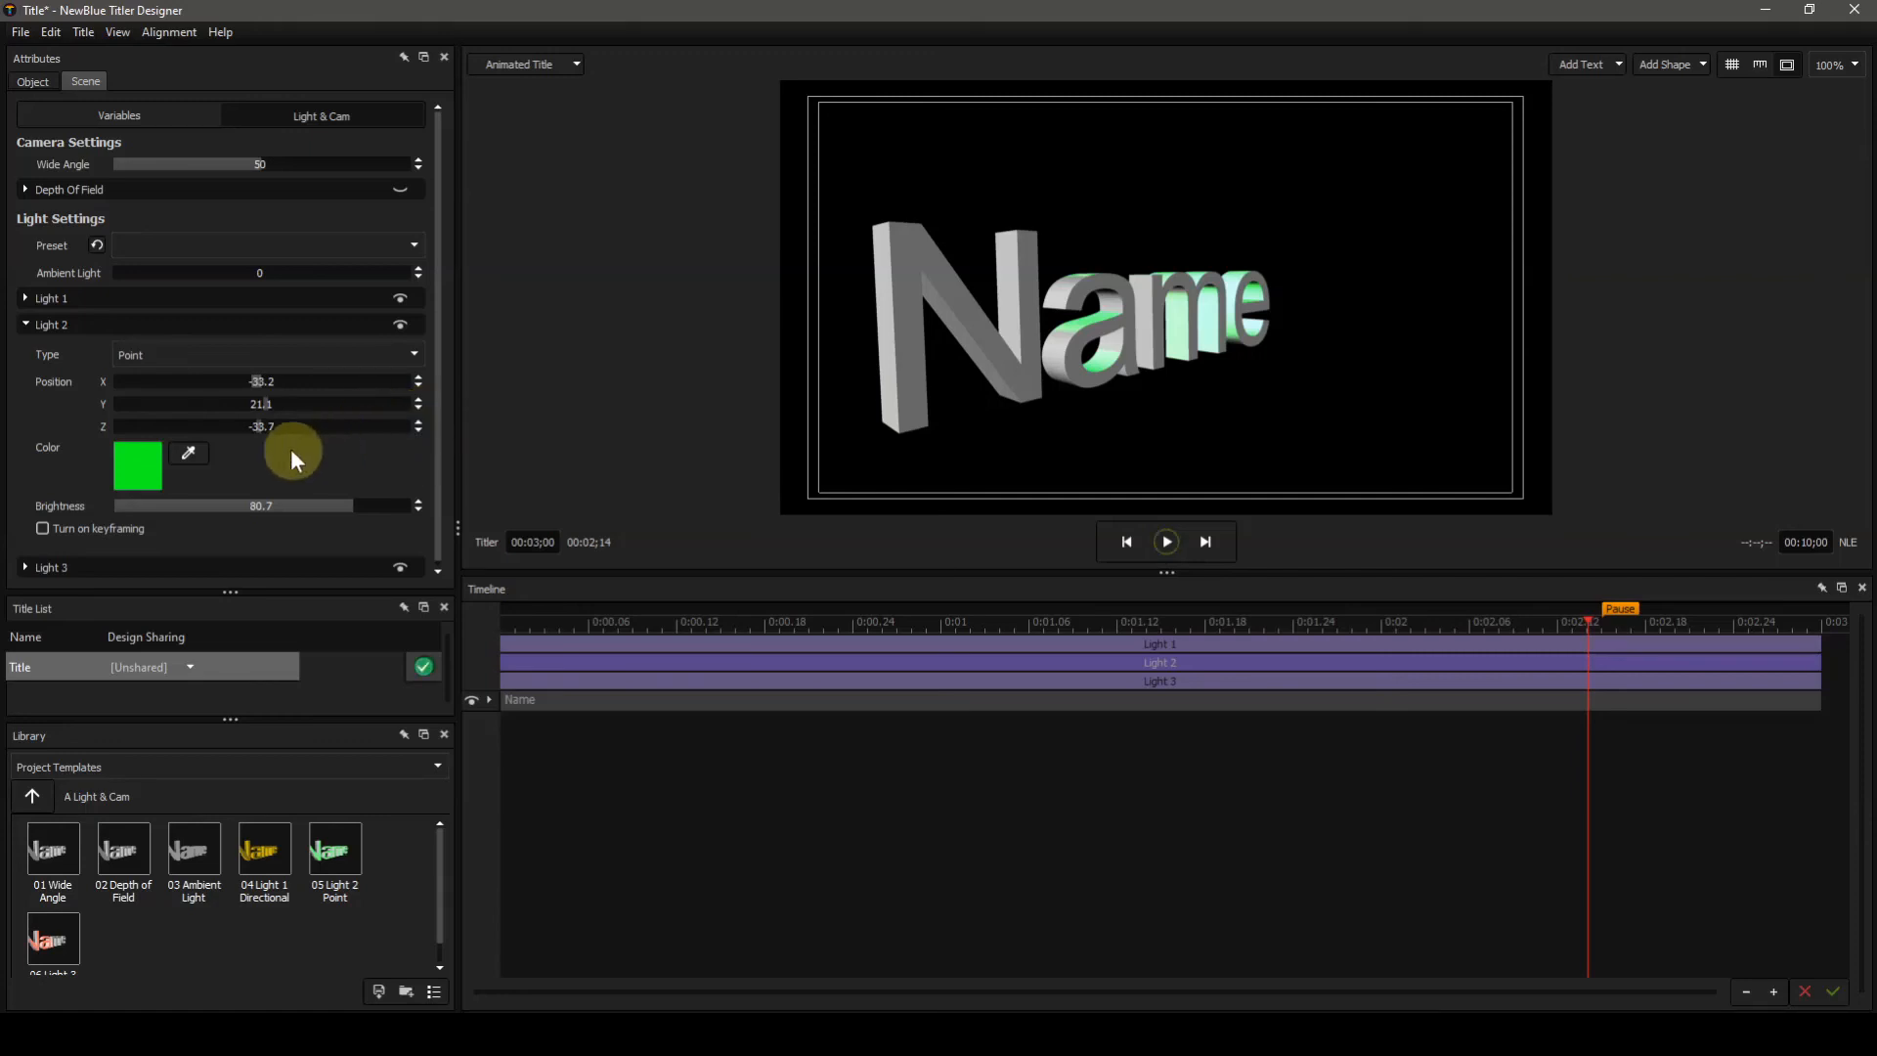
# - Collapse the Light 2 settings, load the 06 Light 3 template and show all of Light 3's settings in an enlarged attributes area
pyautogui.click(26, 323)
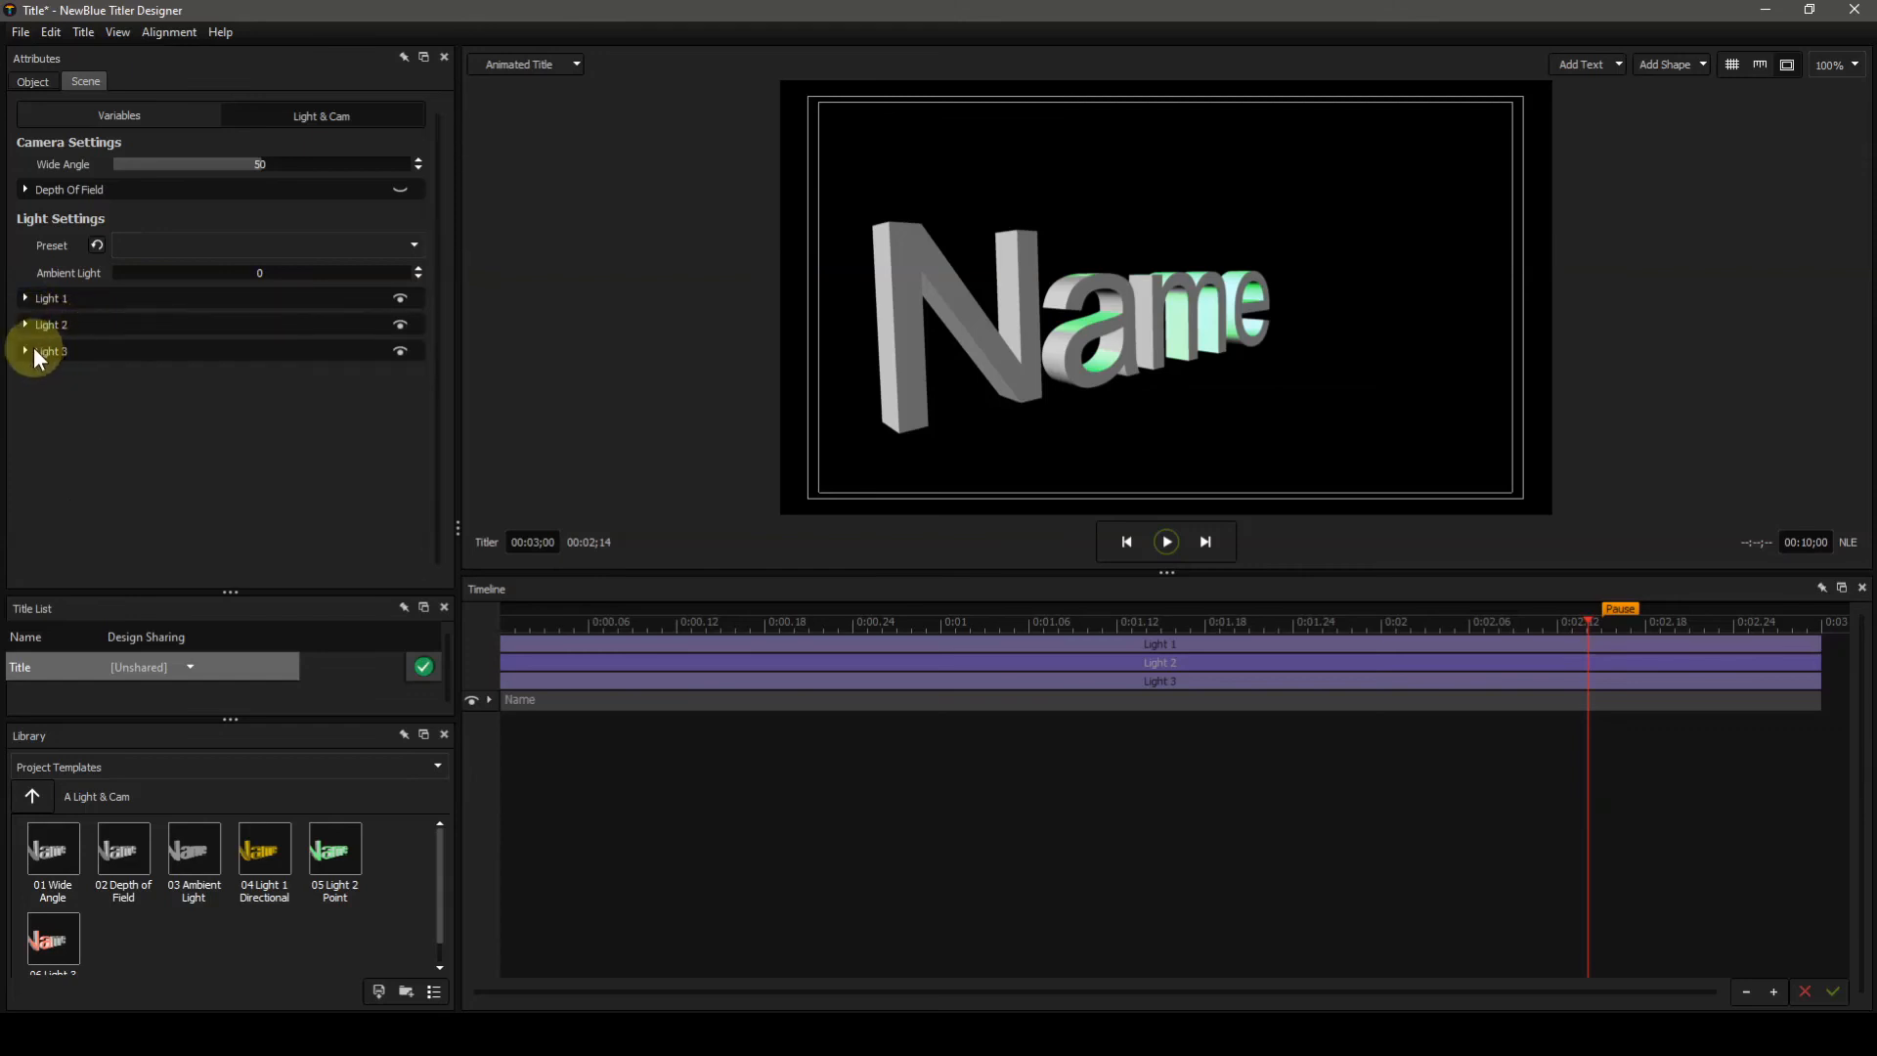
pyautogui.click(24, 350)
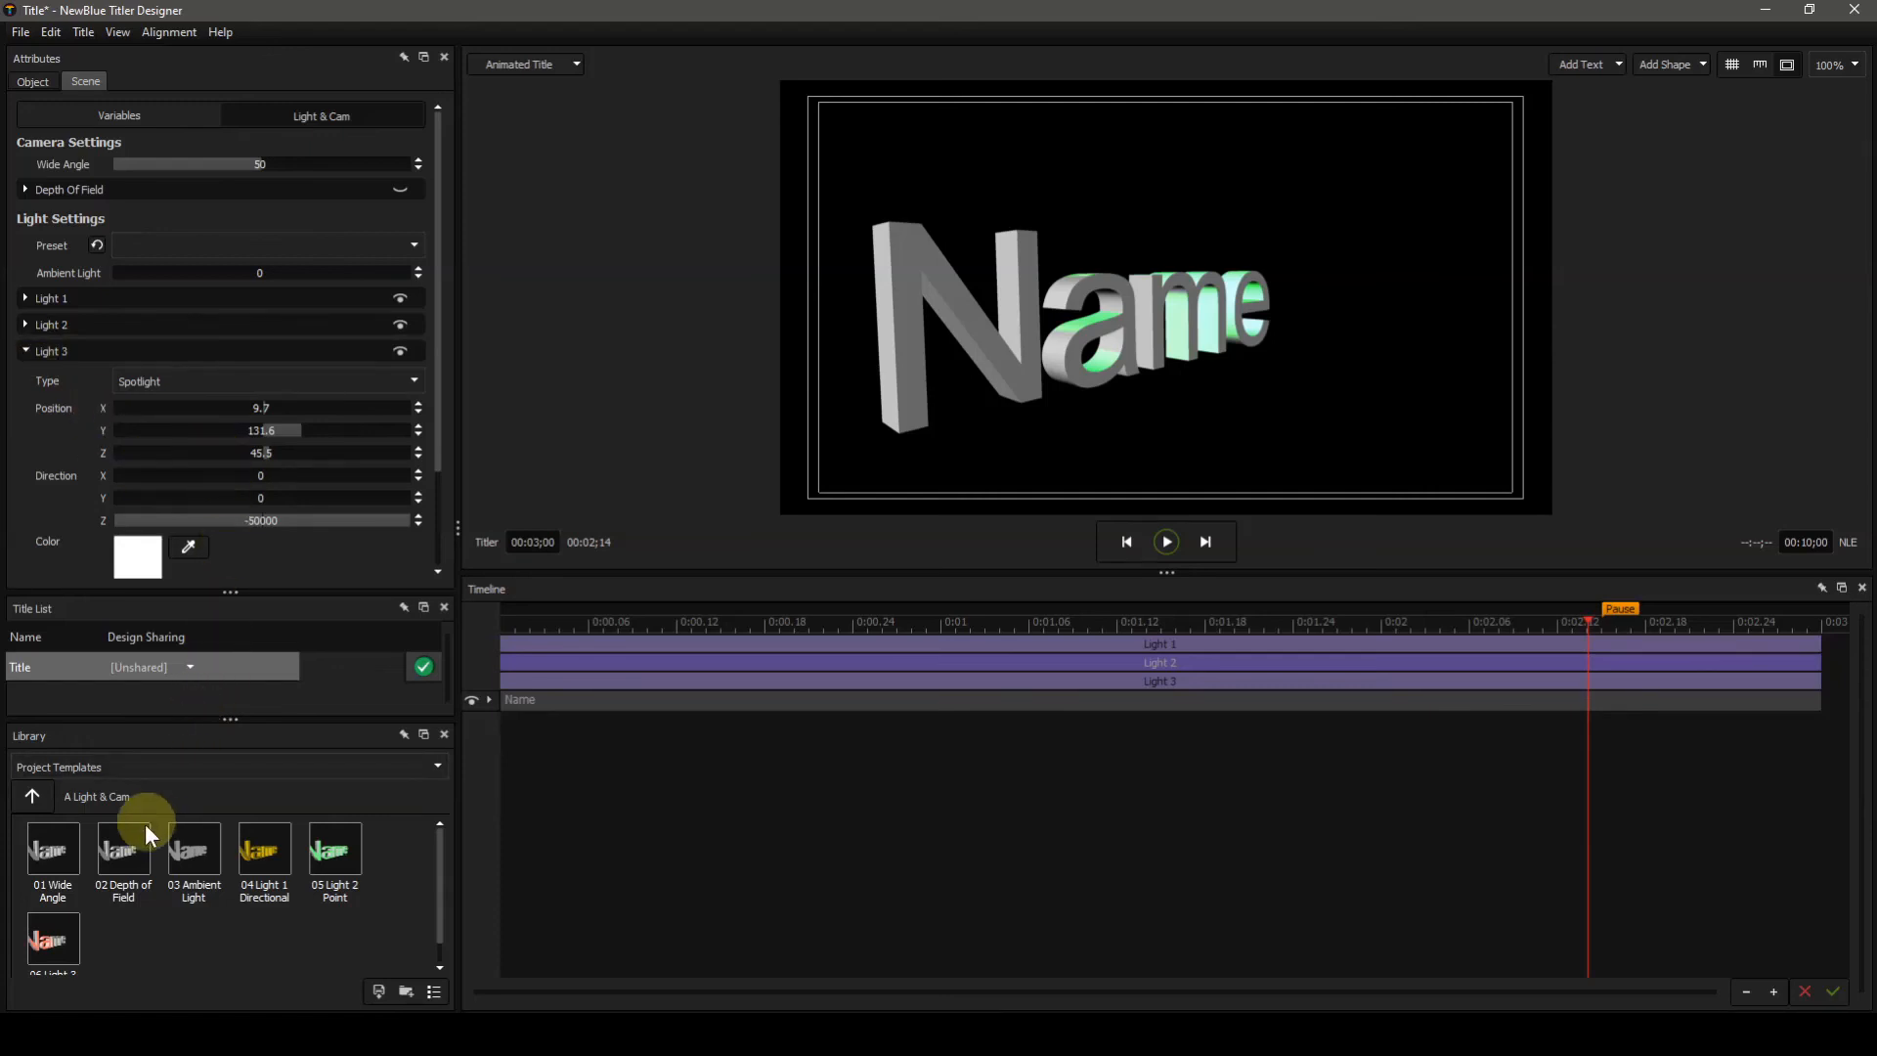
pyautogui.doubleClick(56, 941)
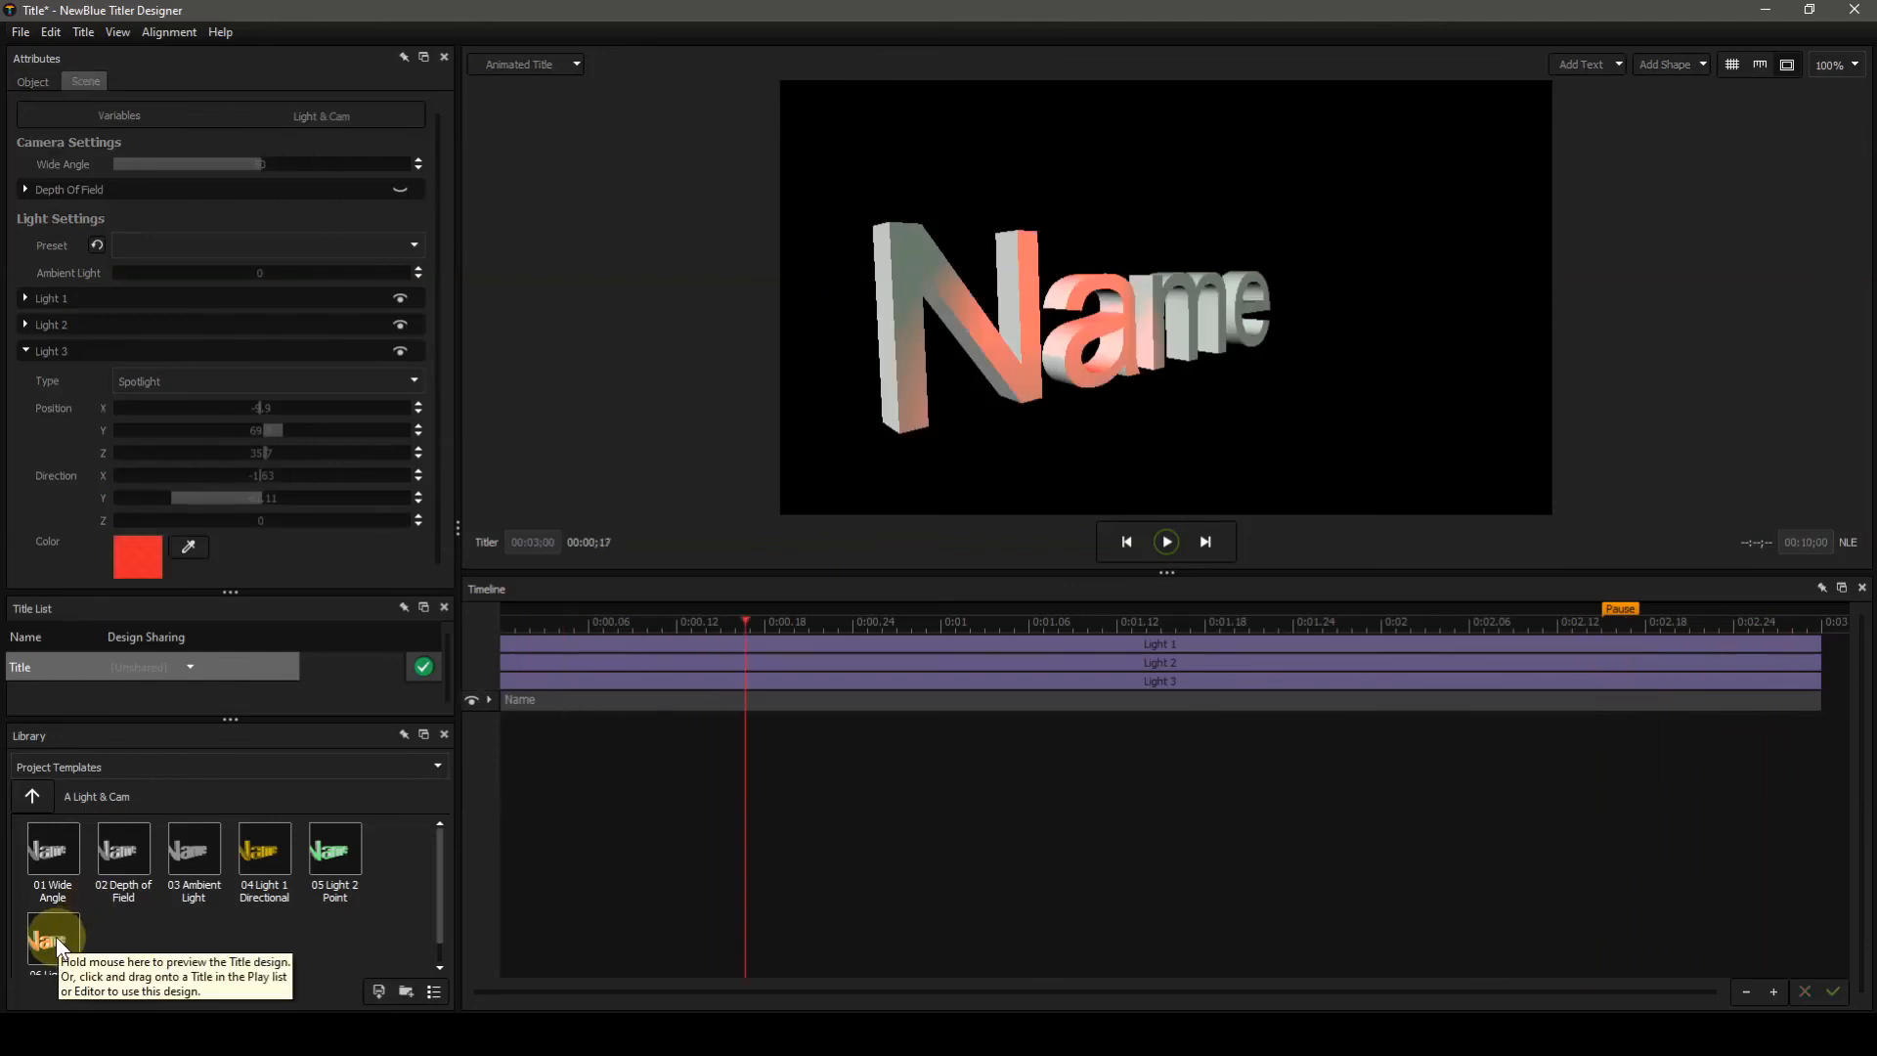
pyautogui.doubleClick(57, 935)
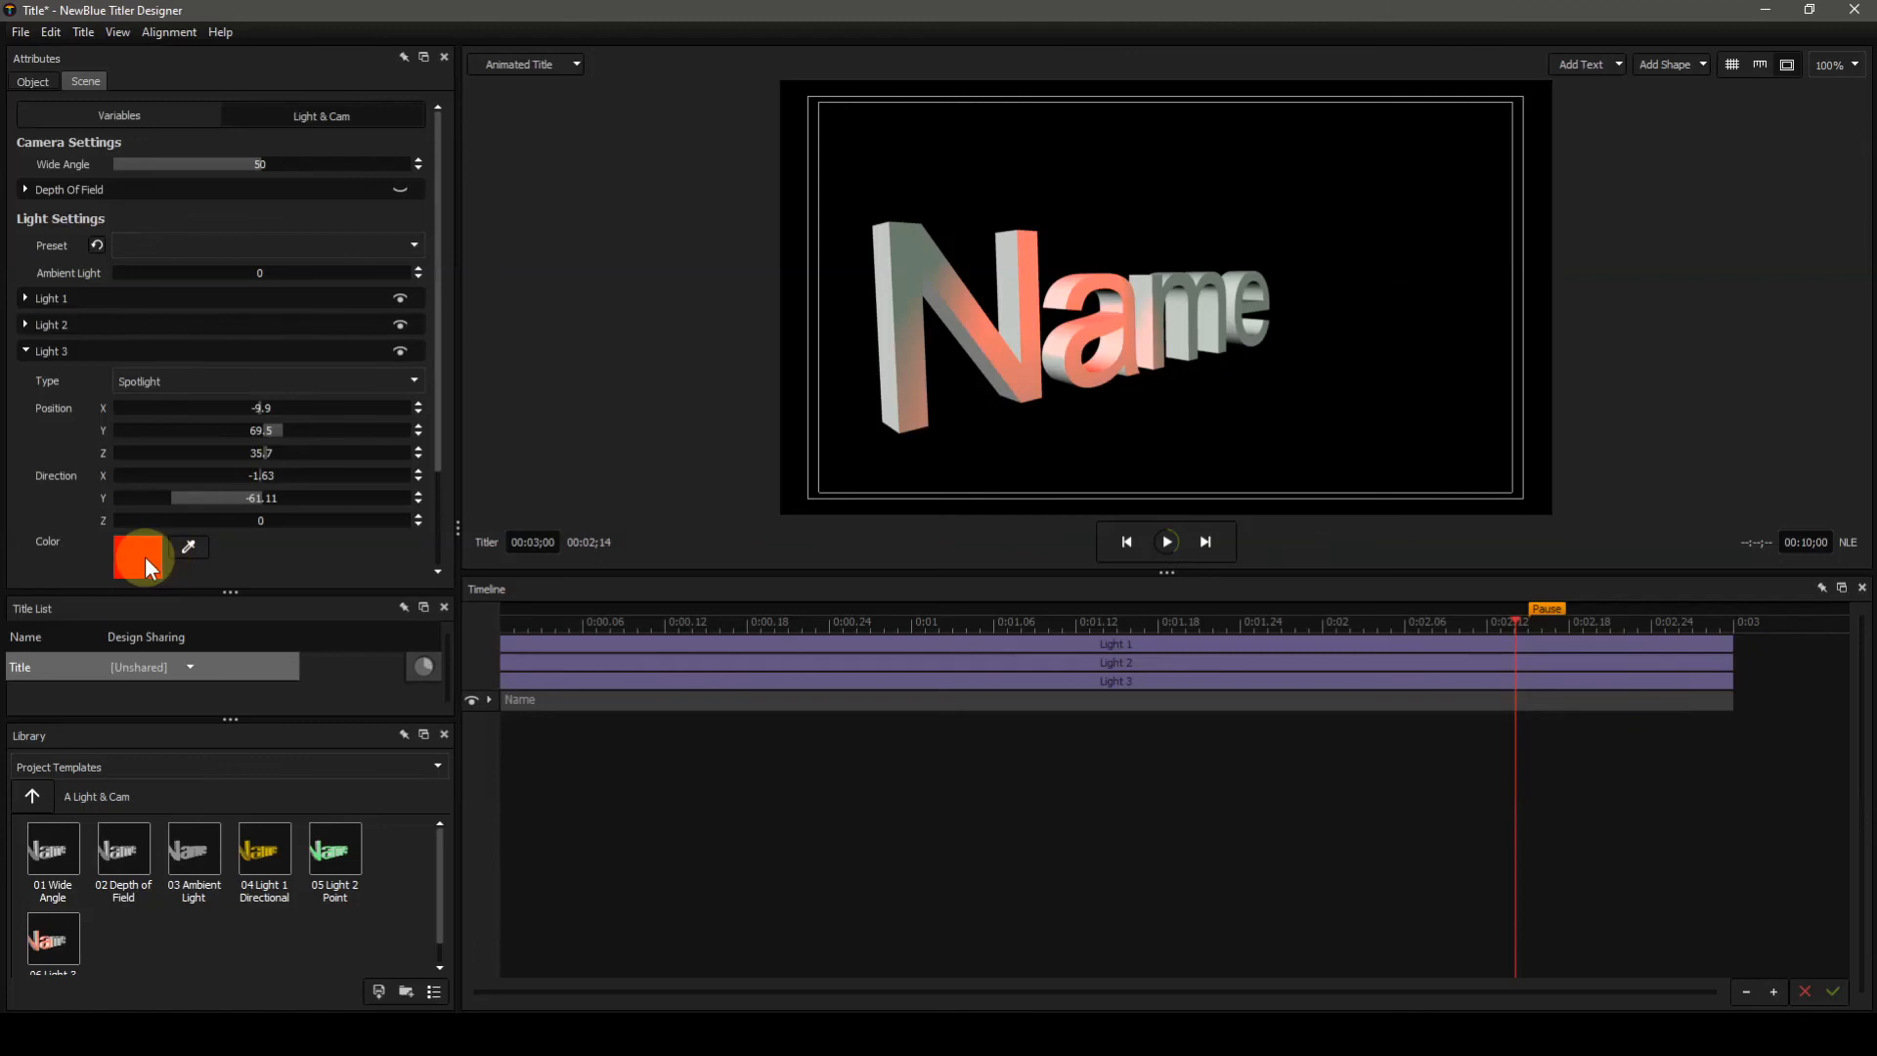
pyautogui.moveTo(220, 589); pyautogui.dragTo(197, 722)
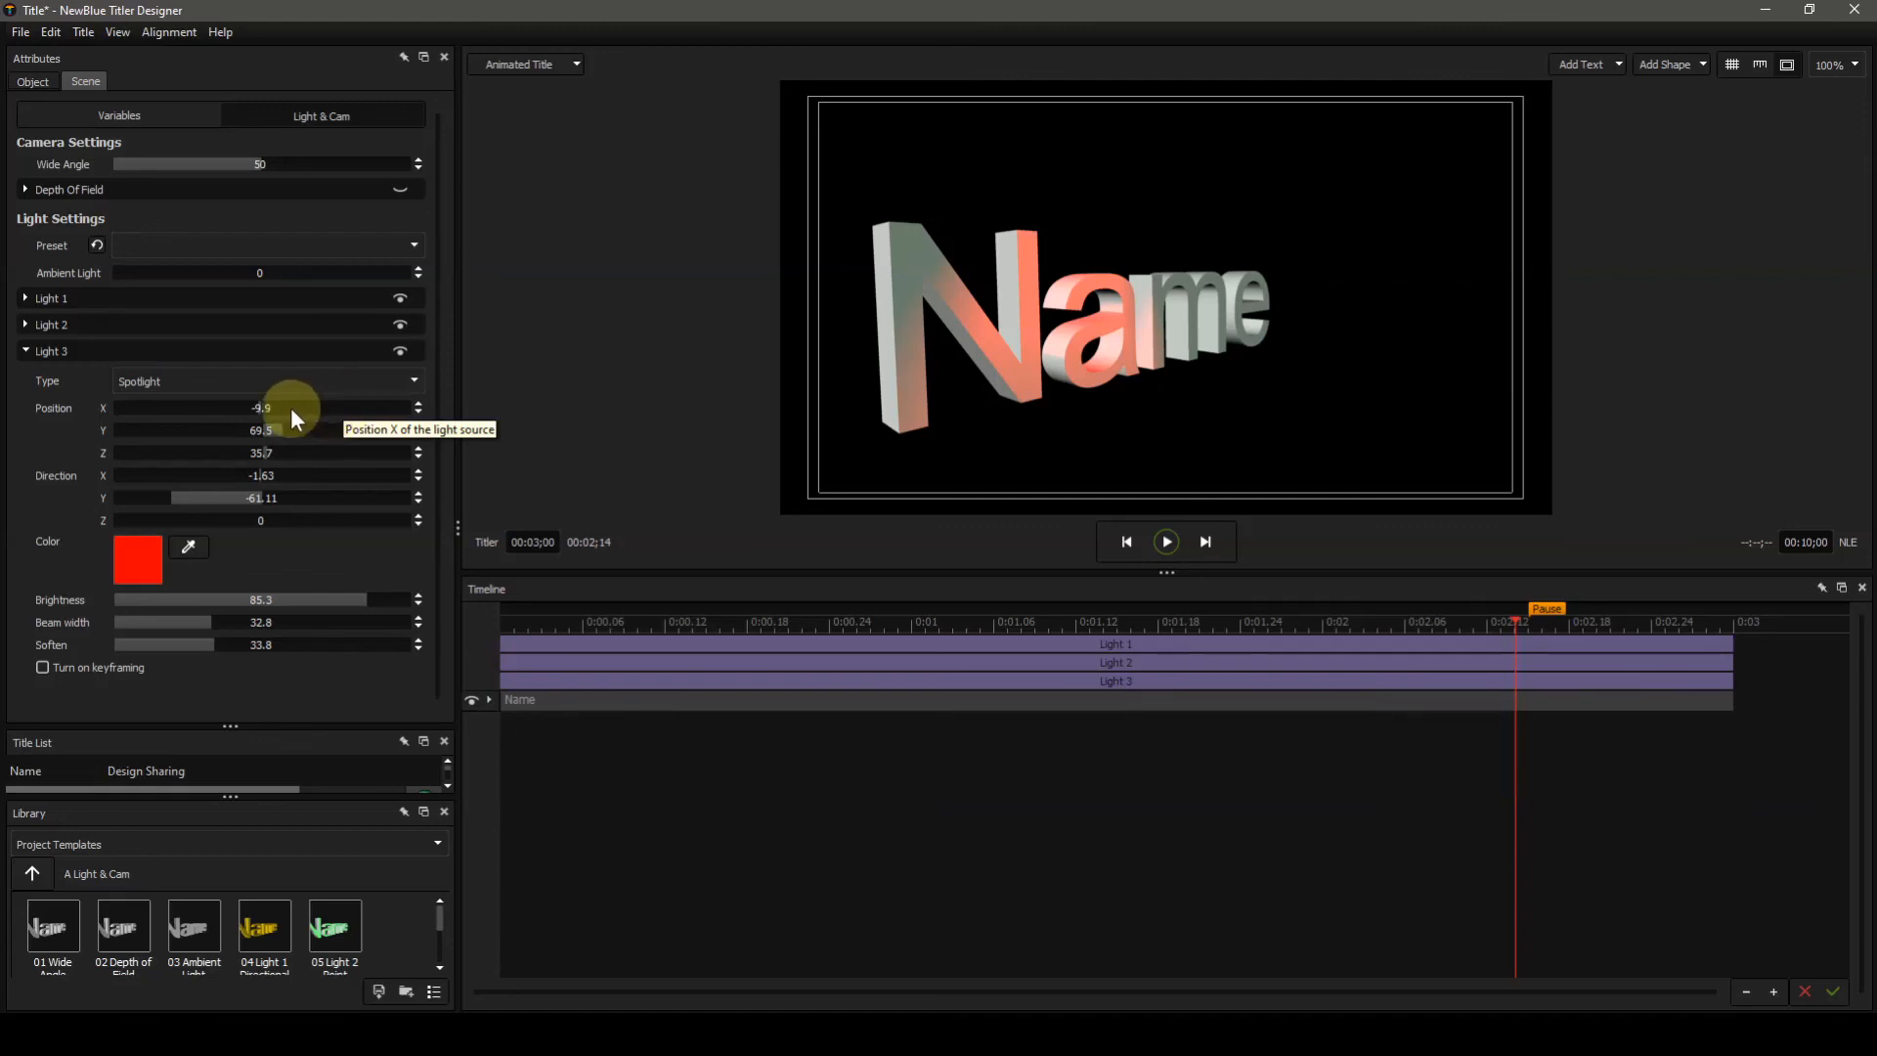
# - Set Light 3's position to X 19.5, Y 82.6, Z -13.3, brightness to 75.2, beam width to 59.8 and soften to 74.8
pyautogui.moveTo(289, 407); pyautogui.dragTo(258, 454)
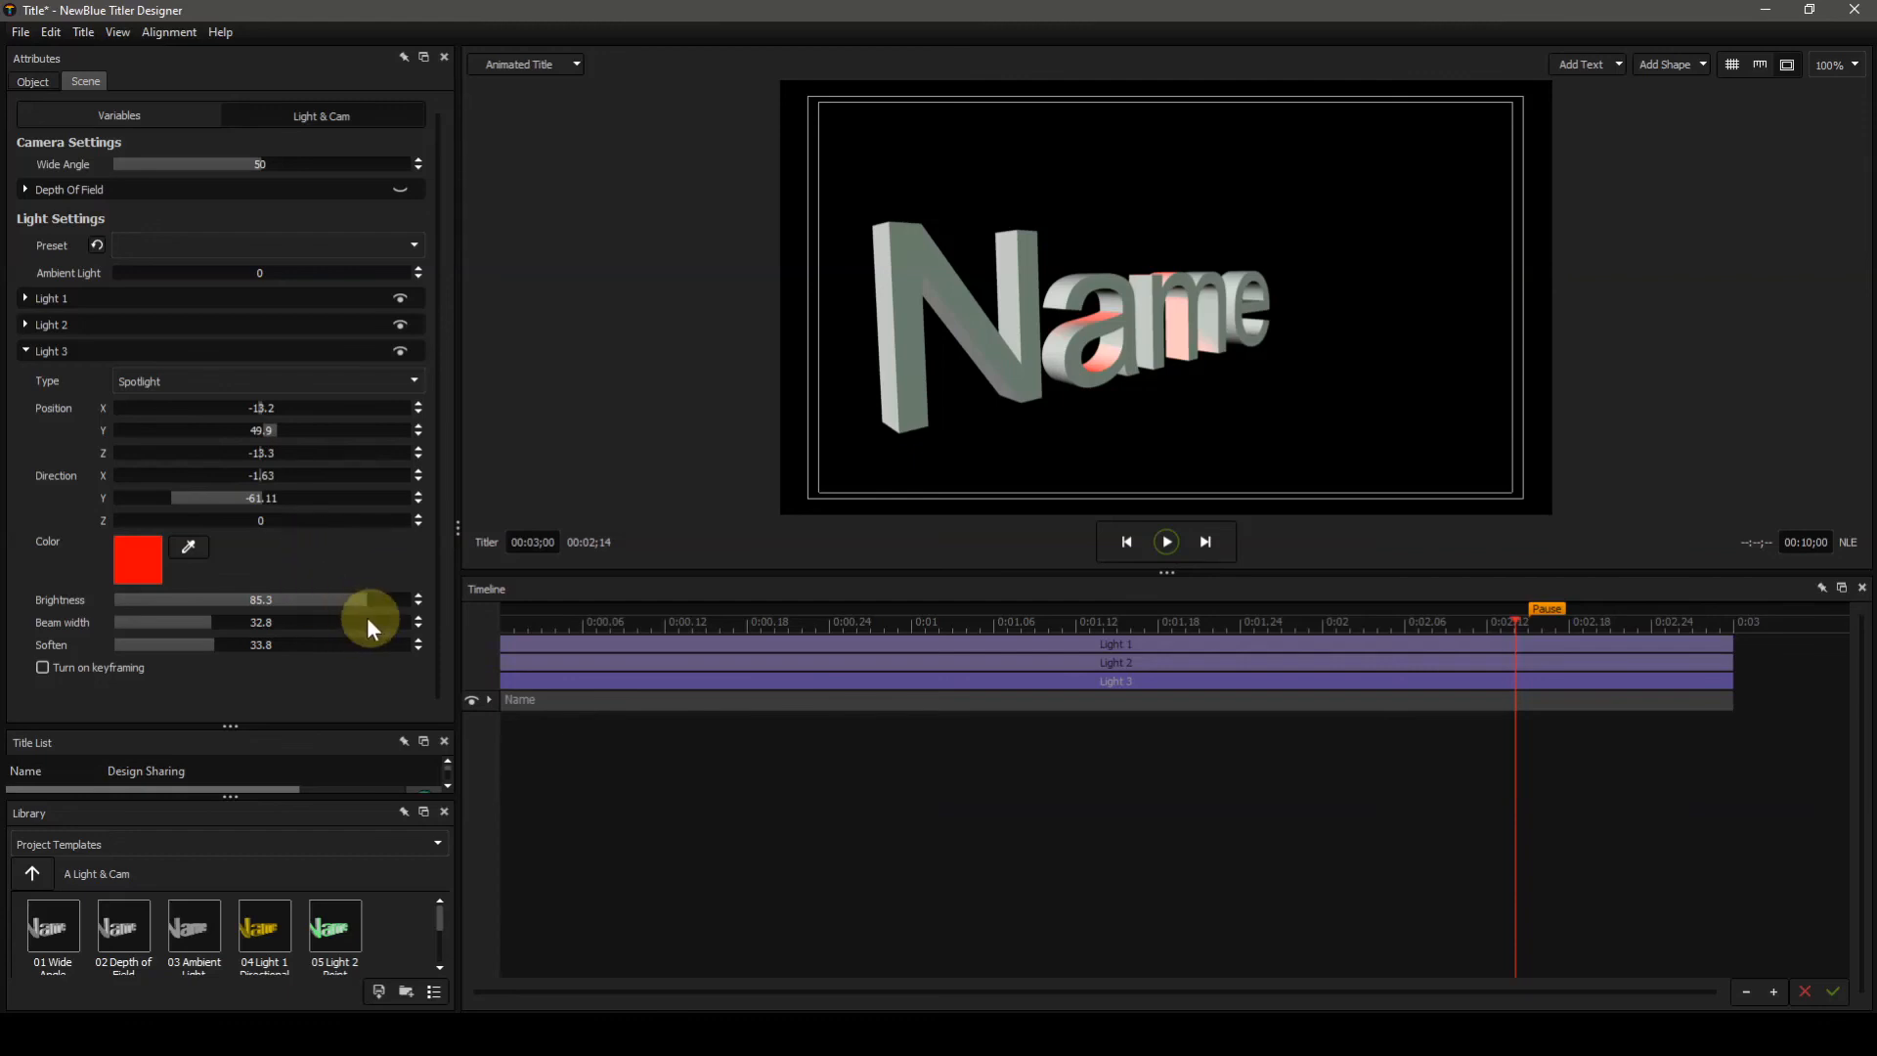
pyautogui.moveTo(374, 602); pyautogui.dragTo(297, 598)
pyautogui.moveTo(271, 402); pyautogui.dragTo(314, 432)
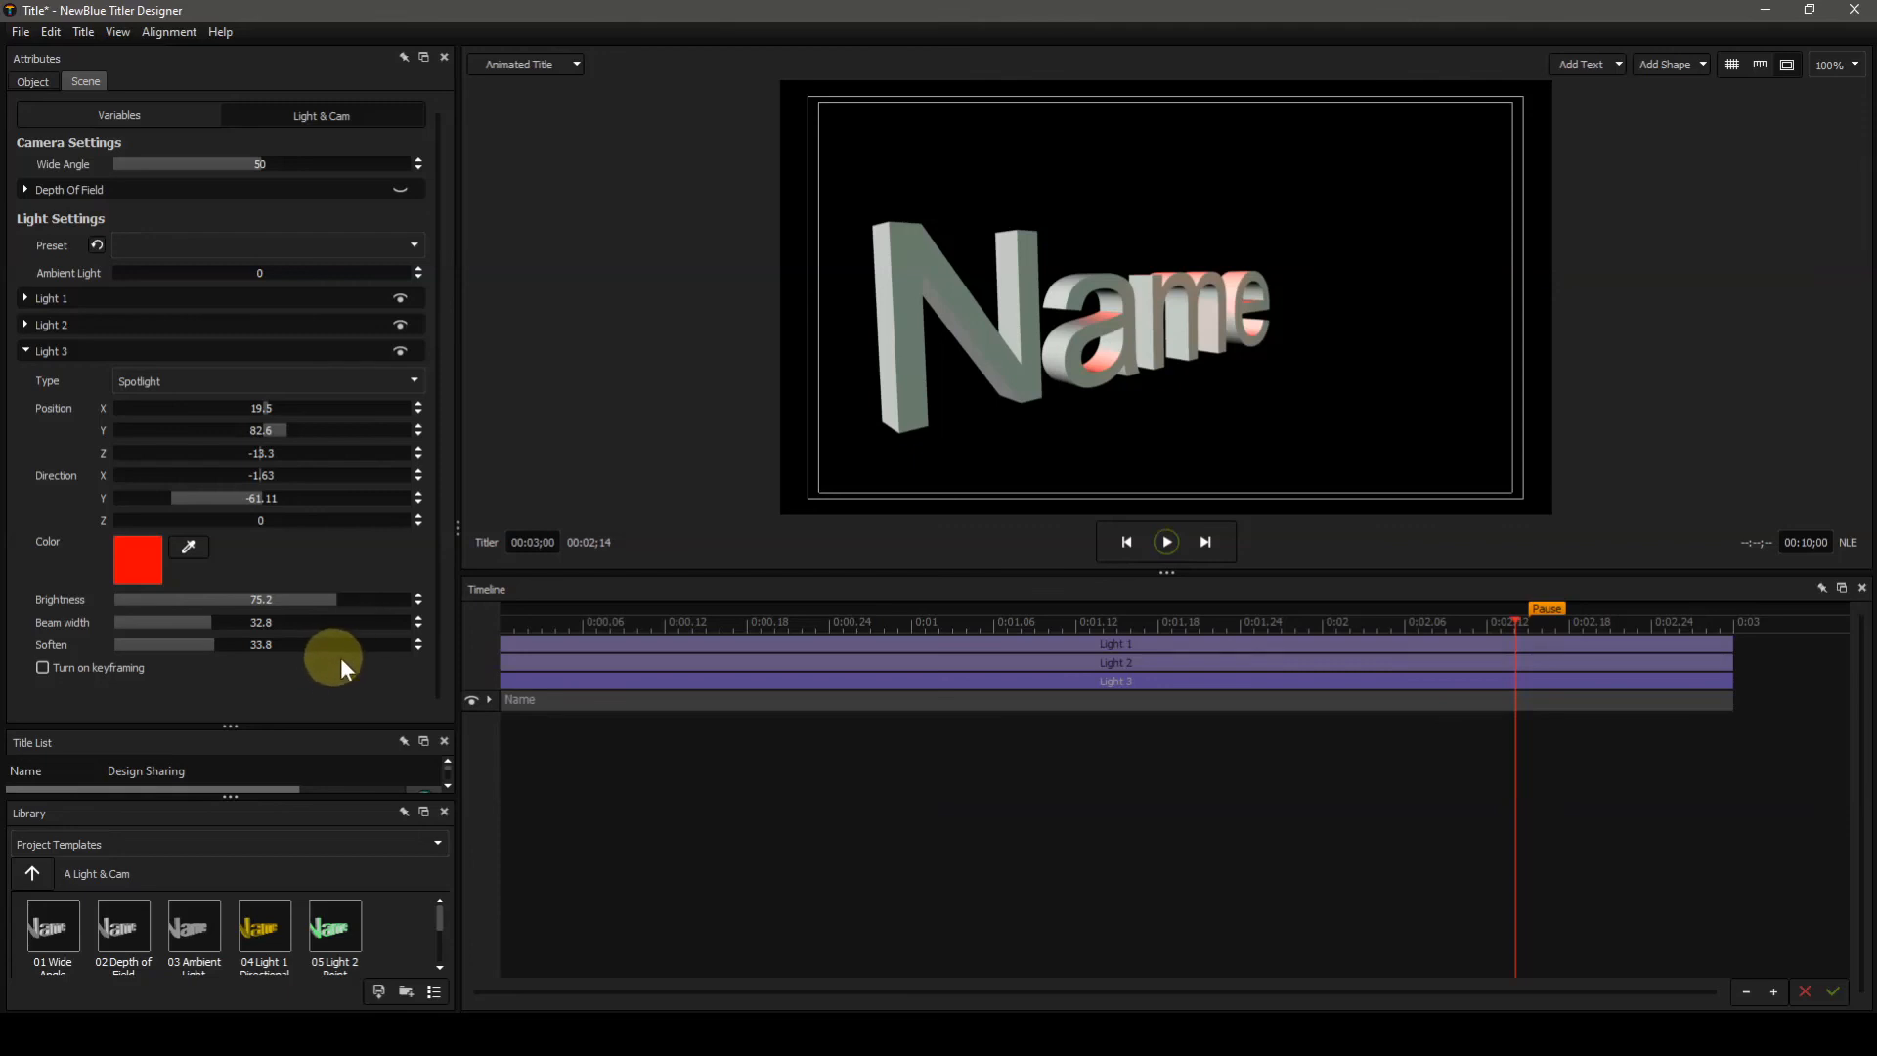
pyautogui.moveTo(219, 619); pyautogui.dragTo(292, 635)
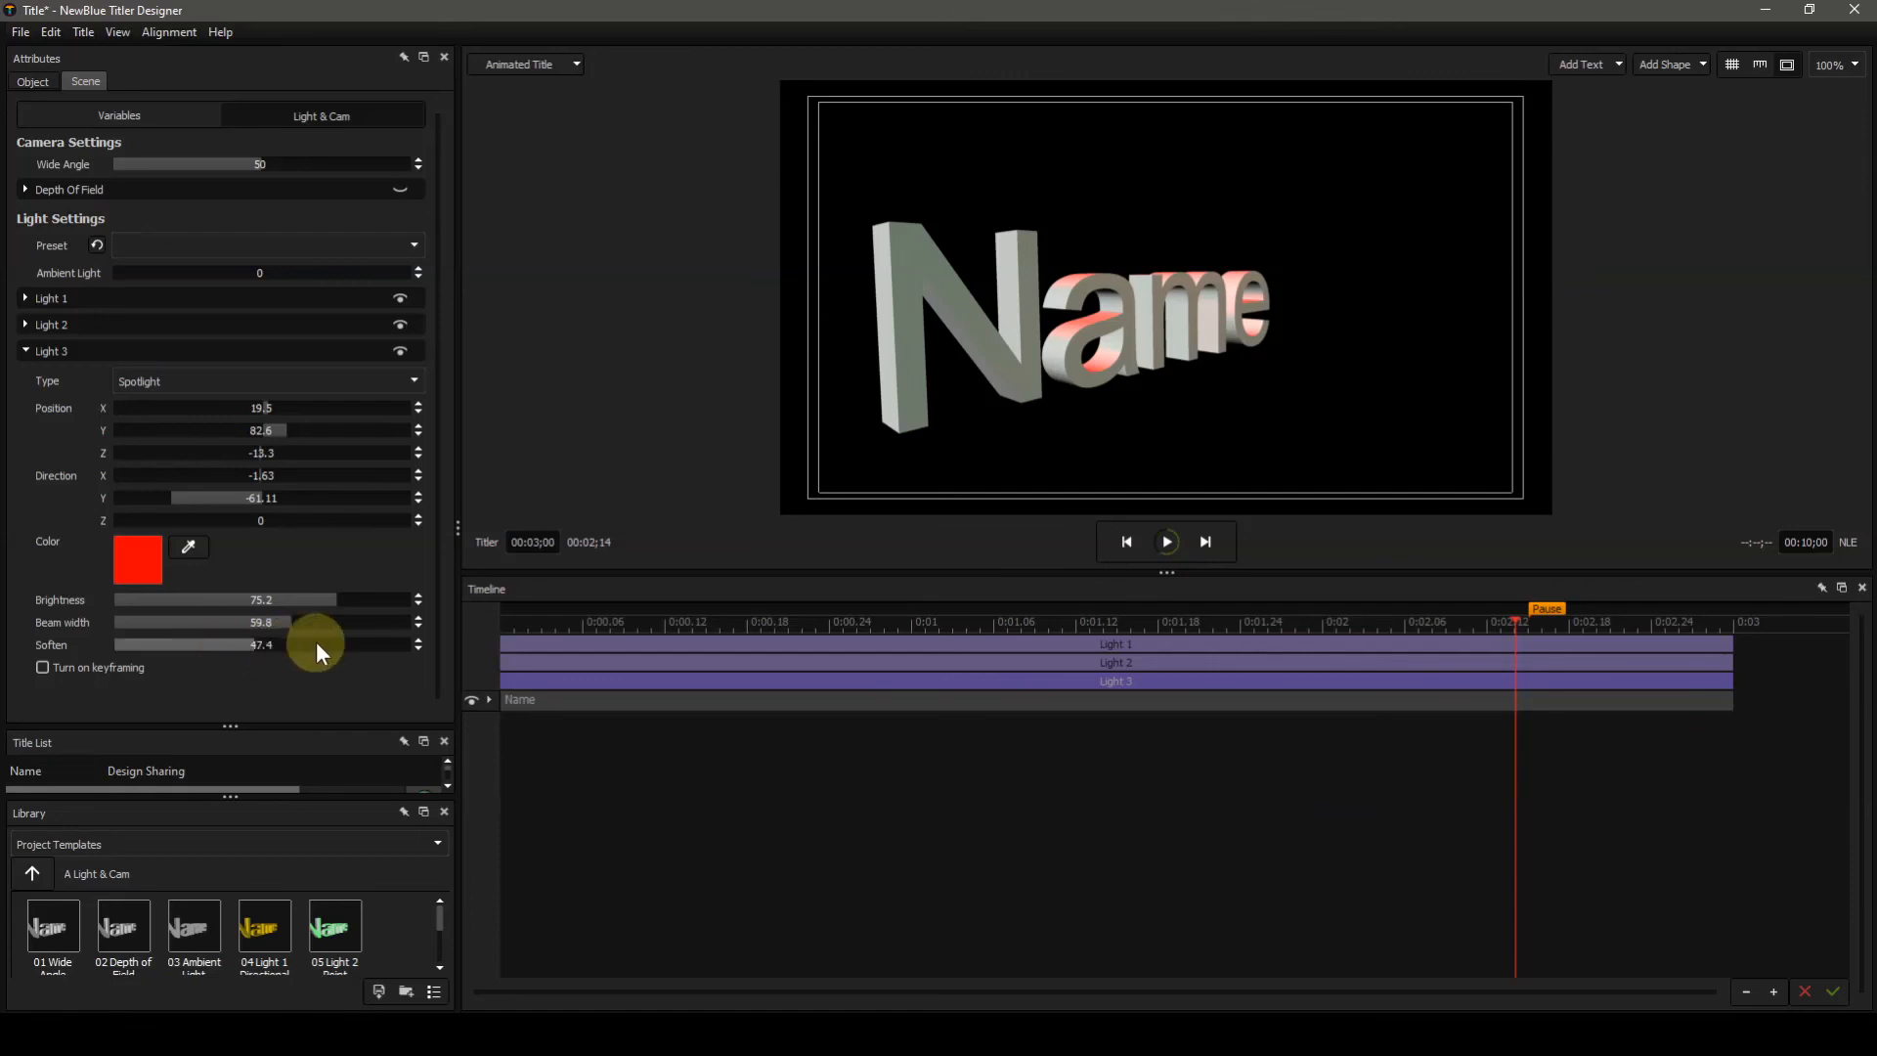
pyautogui.moveTo(186, 641); pyautogui.dragTo(449, 642)
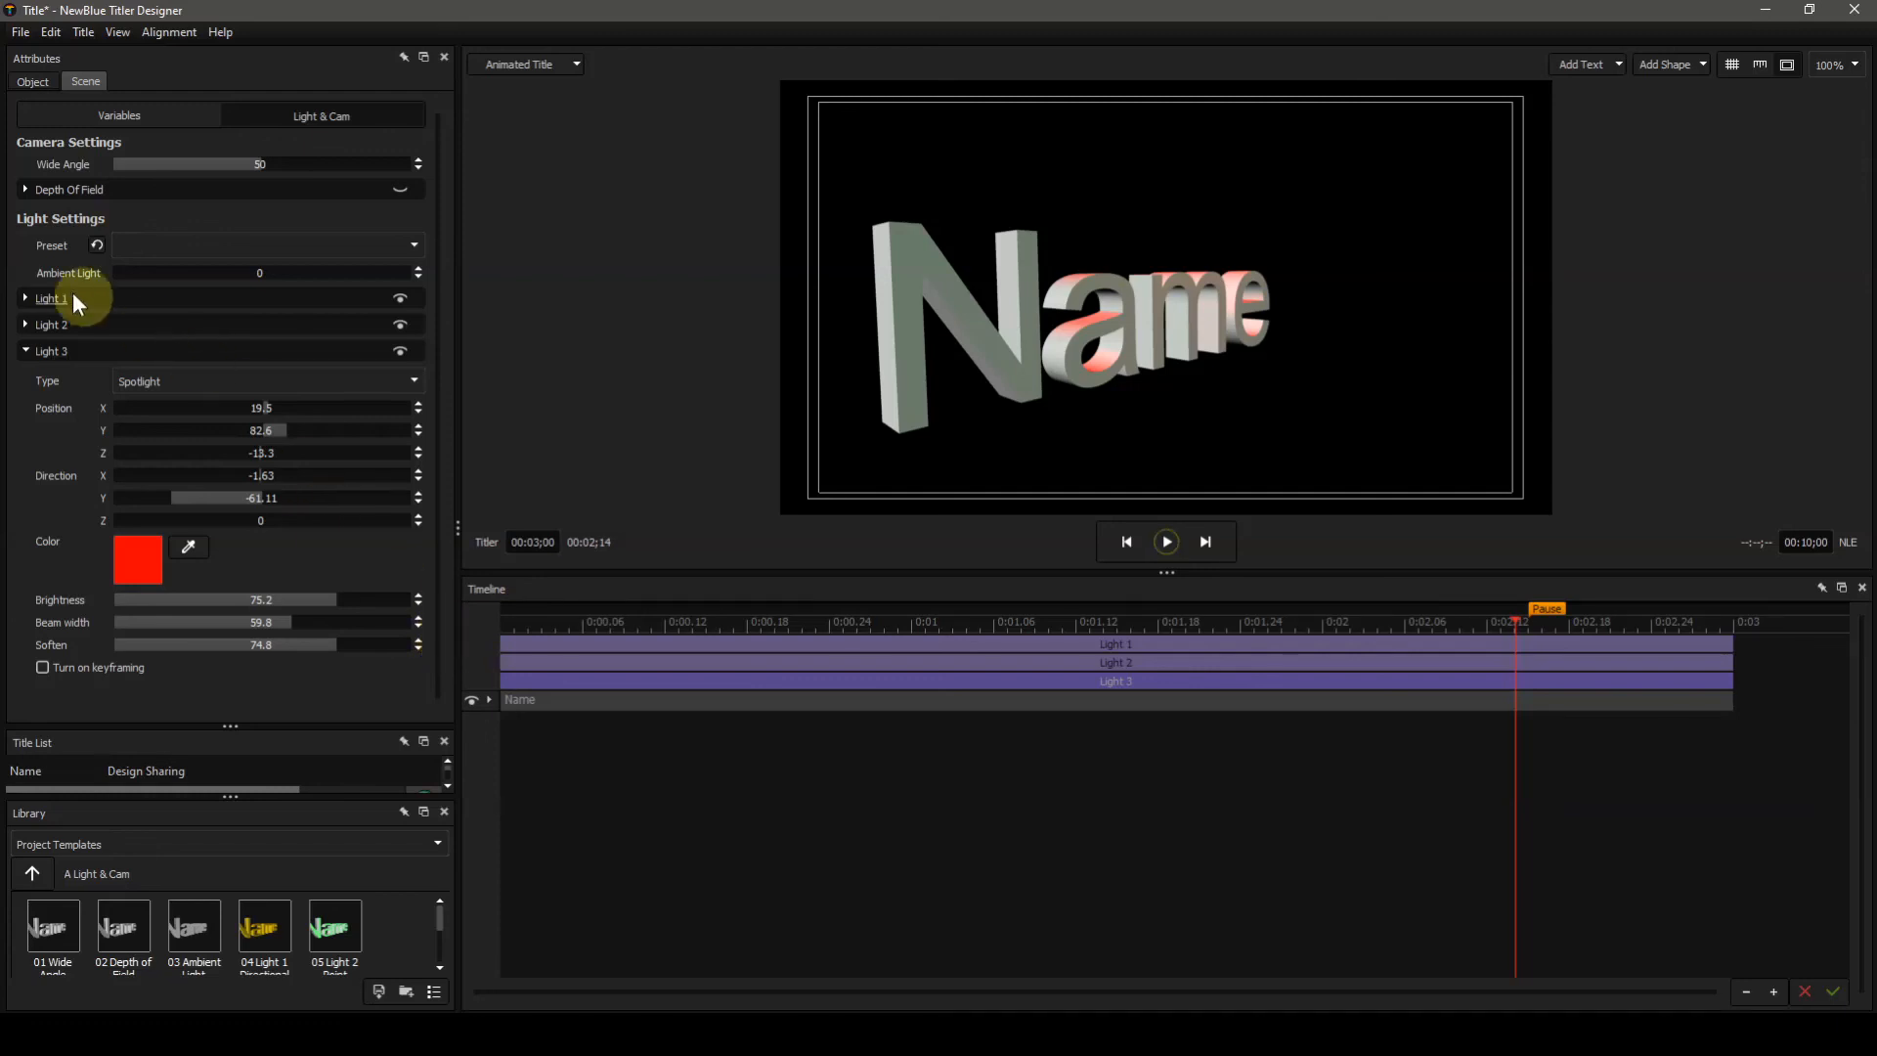
# - Expand the Light 2 and Light 1 settings to view them together with Light 3's
pyautogui.click(25, 322)
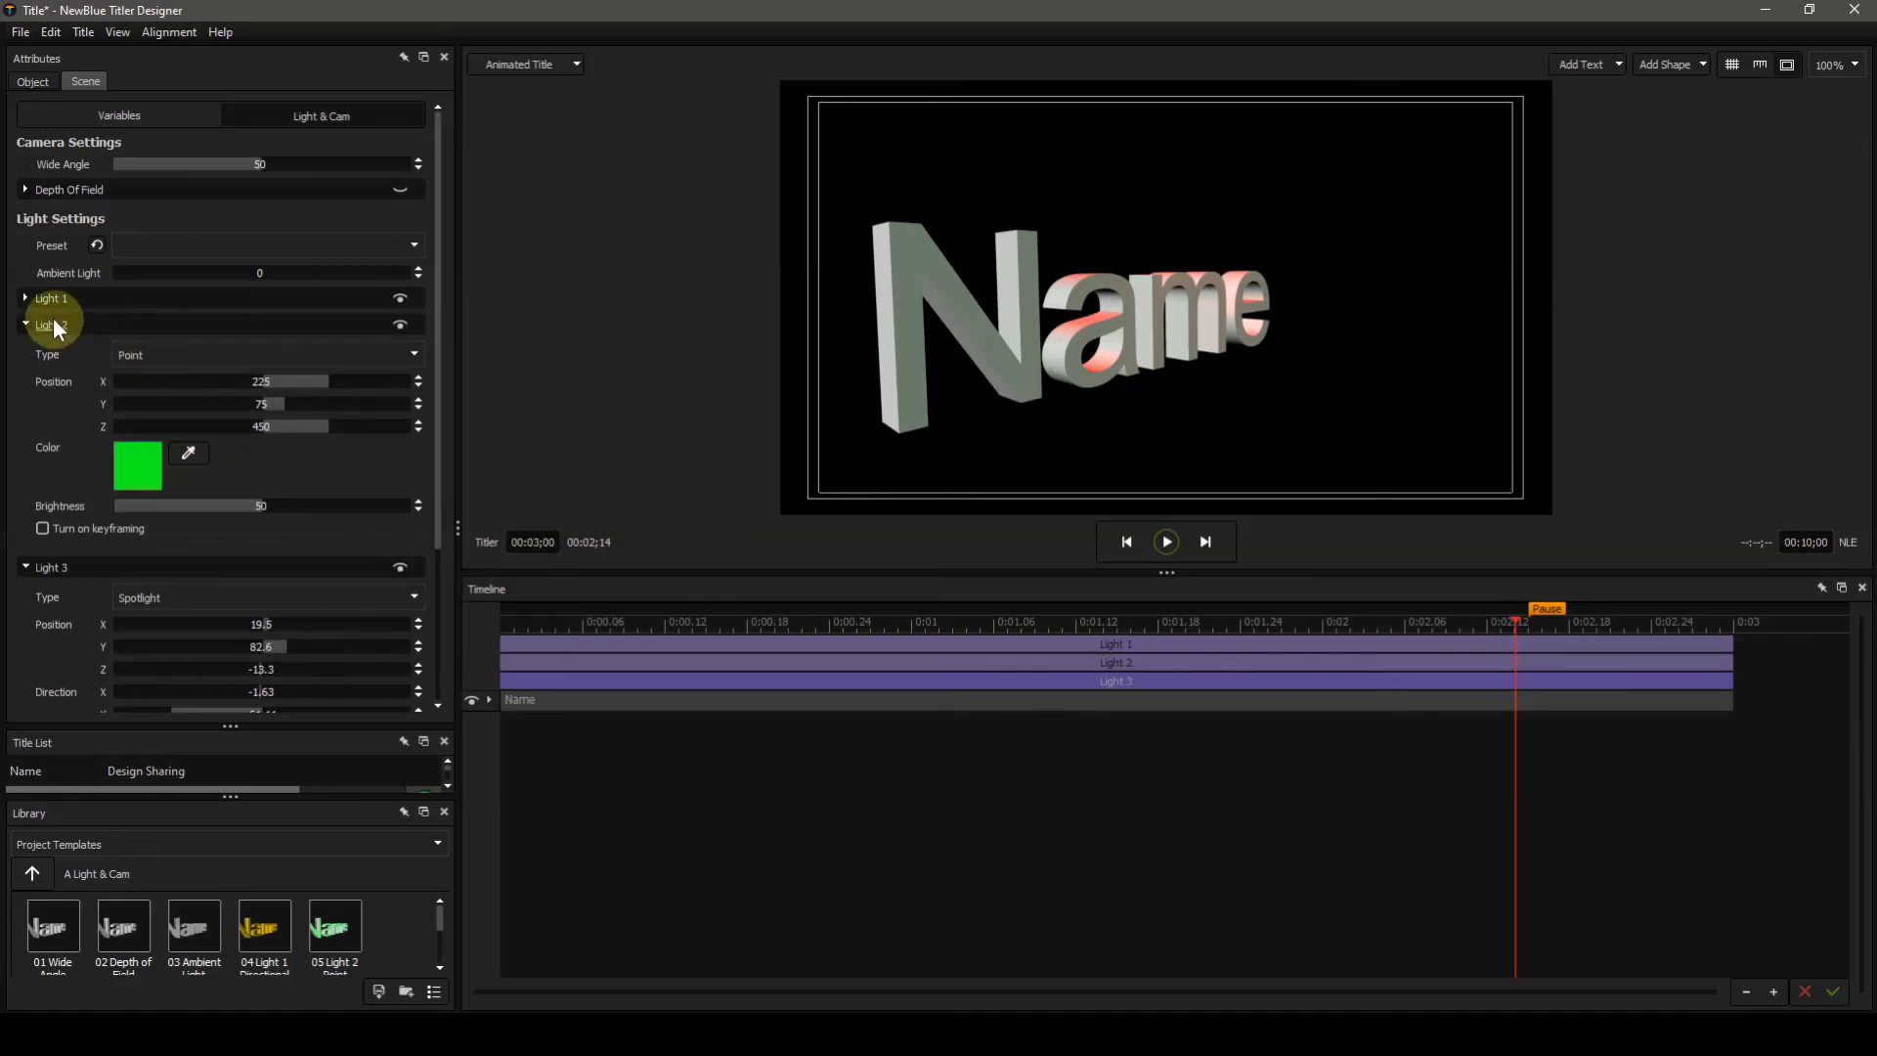
pyautogui.click(26, 297)
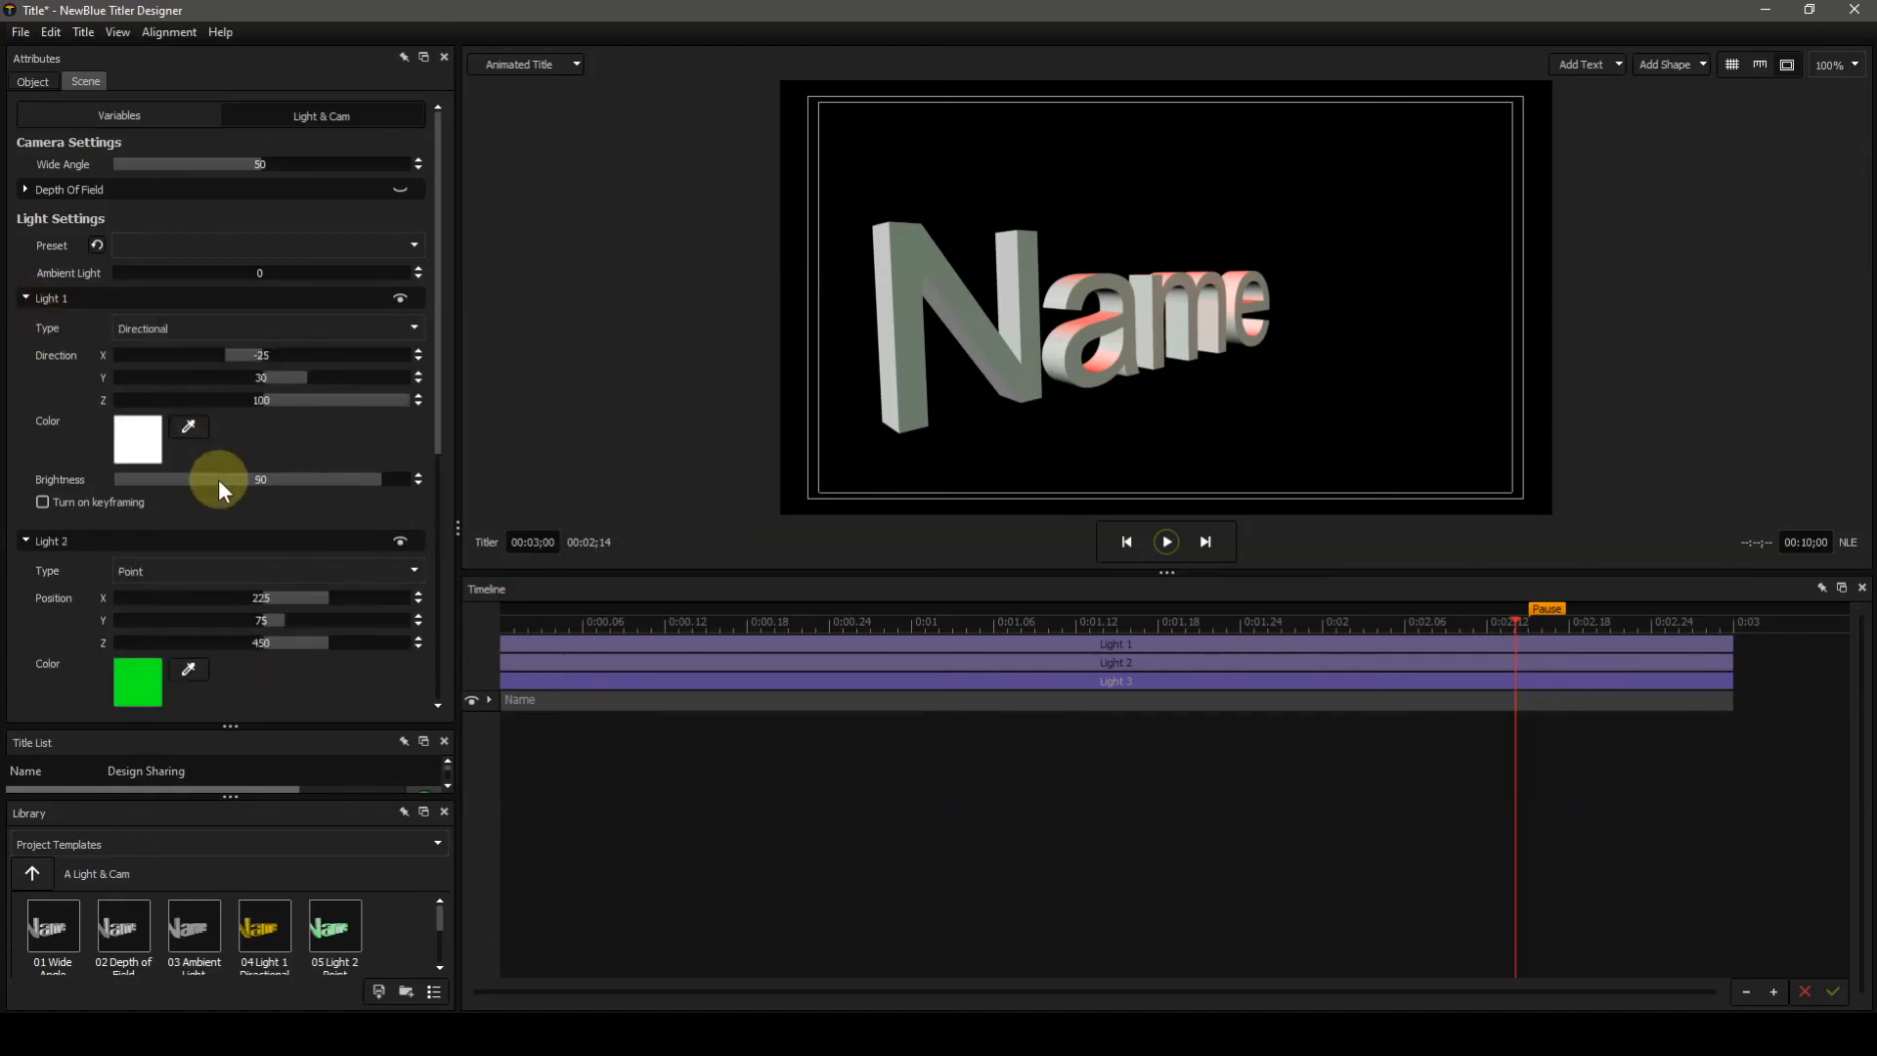